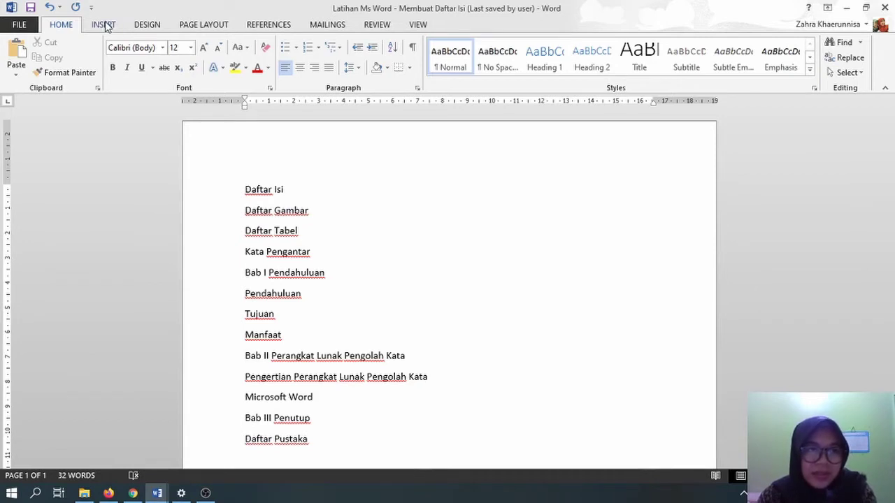
- Add page numbers centred at the bottom of the page using the Plain Number 2 design, and close the footer
click(107, 27)
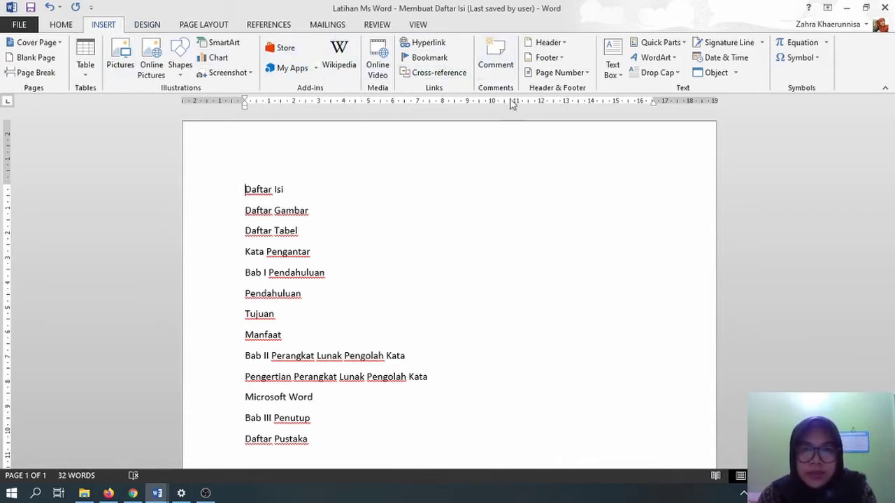
click(584, 76)
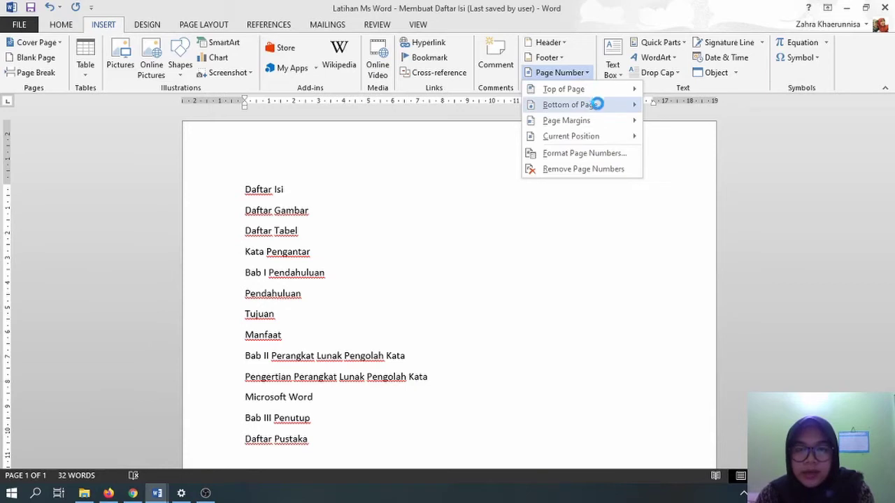
mouse_move(604, 106)
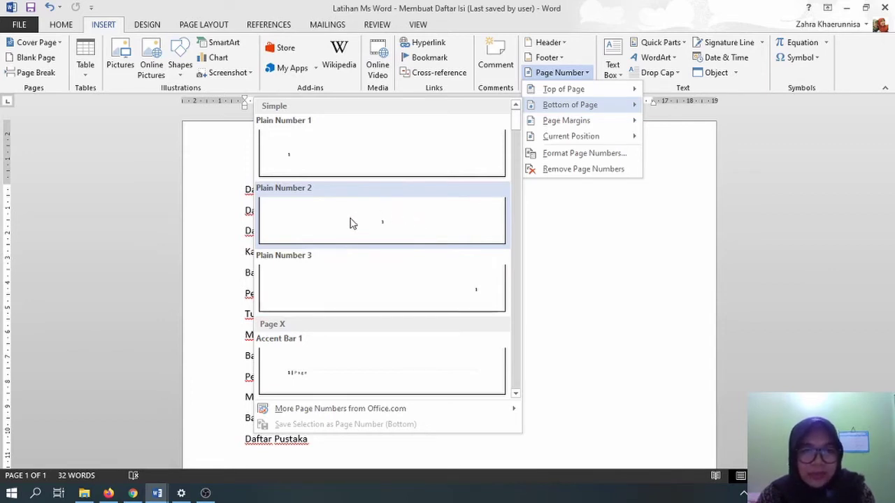
click(398, 222)
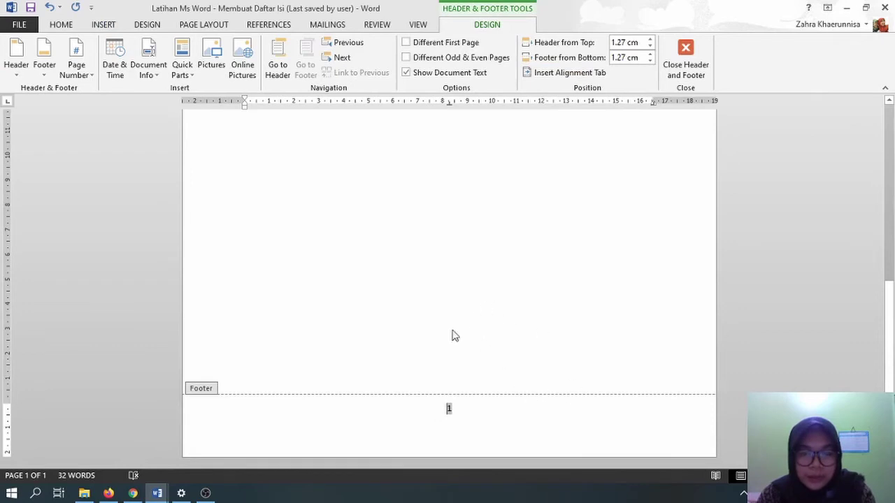
double_click(440, 411)
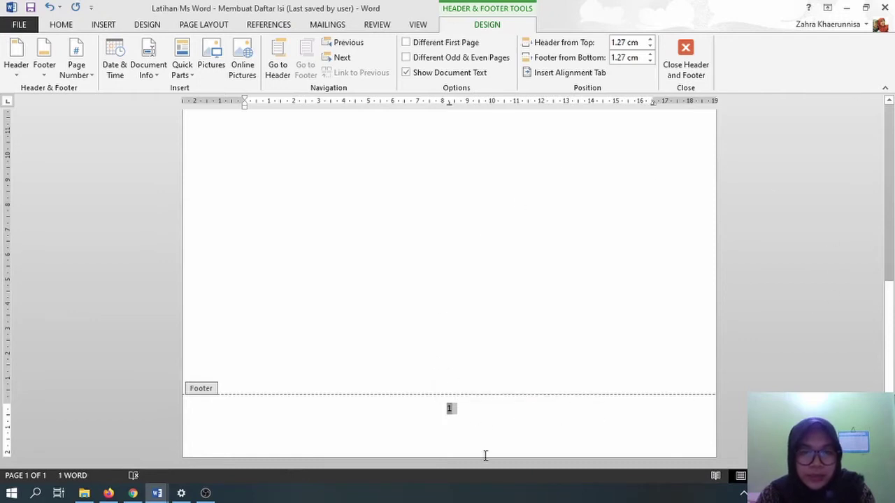
click(690, 66)
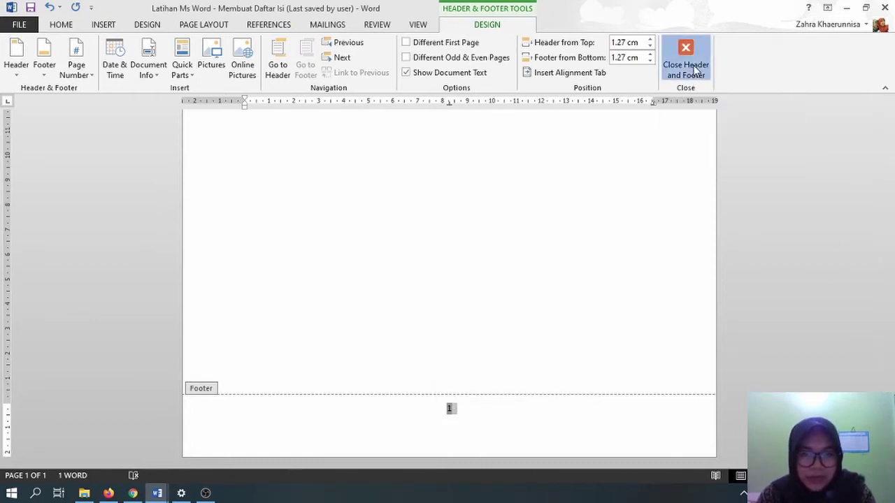
- Insert a page break after the "Daftar Pustaka" line and check the page number in the new page's footer
drag(893, 165, 893, 330)
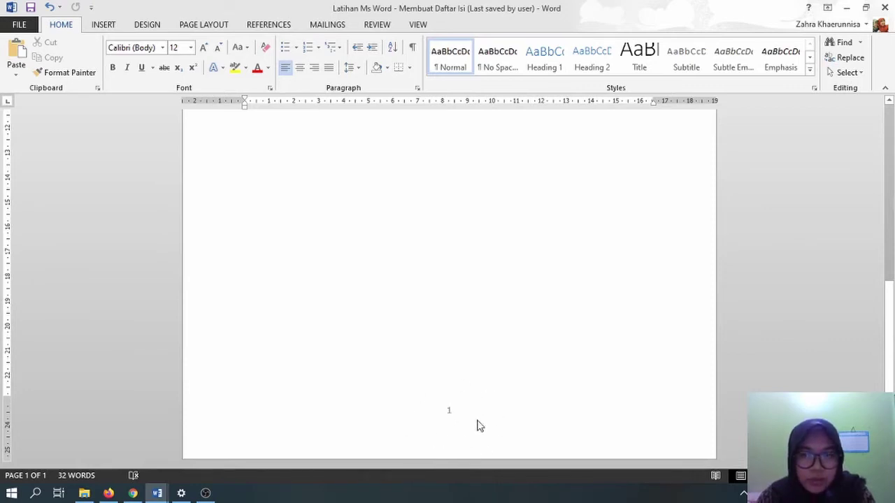
drag(891, 371, 892, 183)
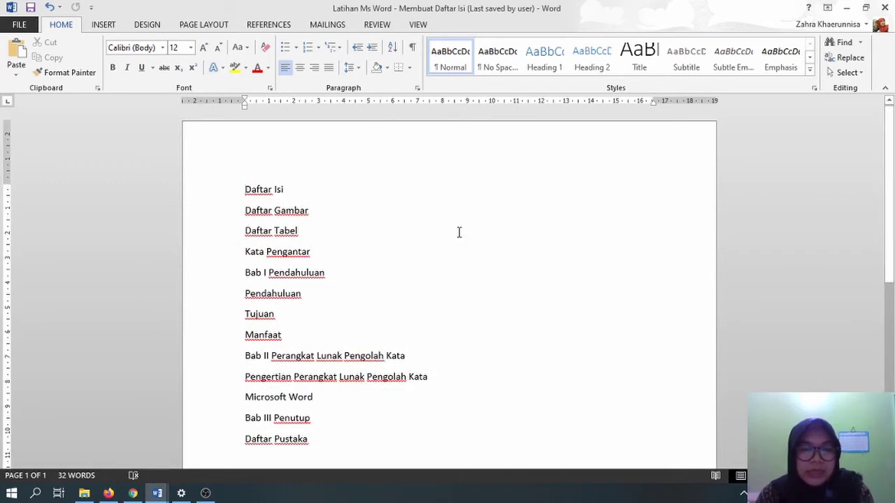
scroll(458, 232, down, 10)
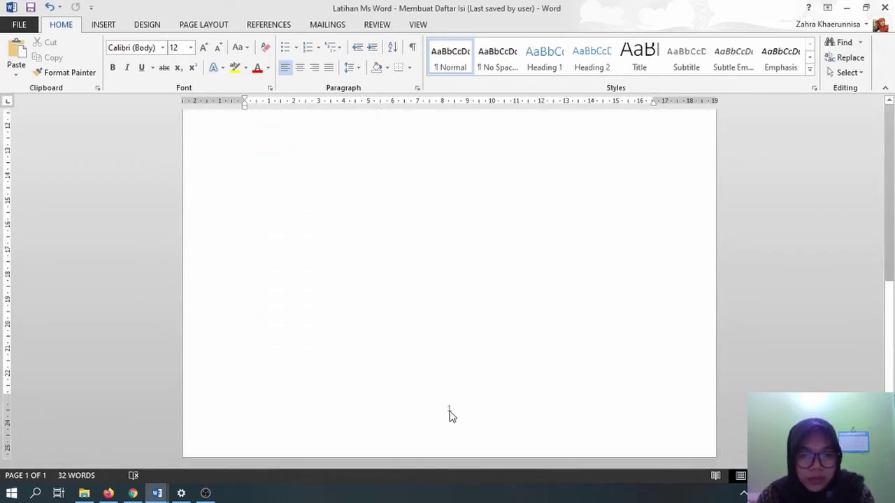
scroll(384, 346, up, 9)
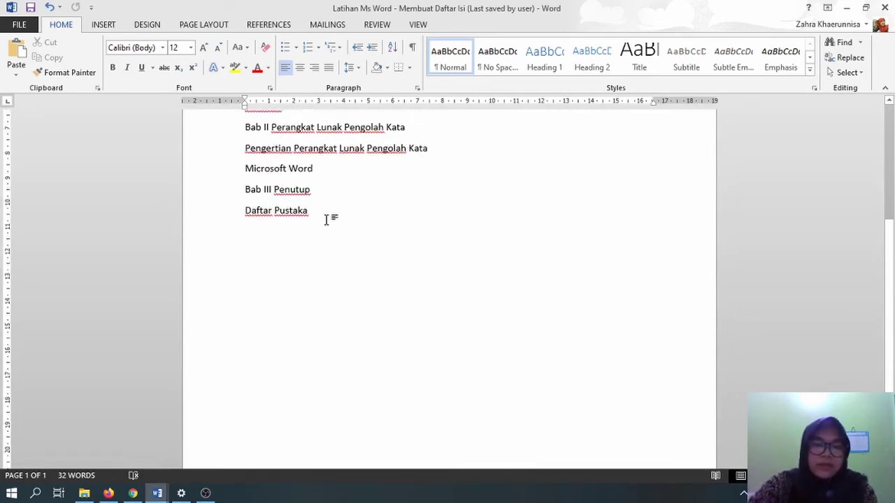
key(ctrl+Return)
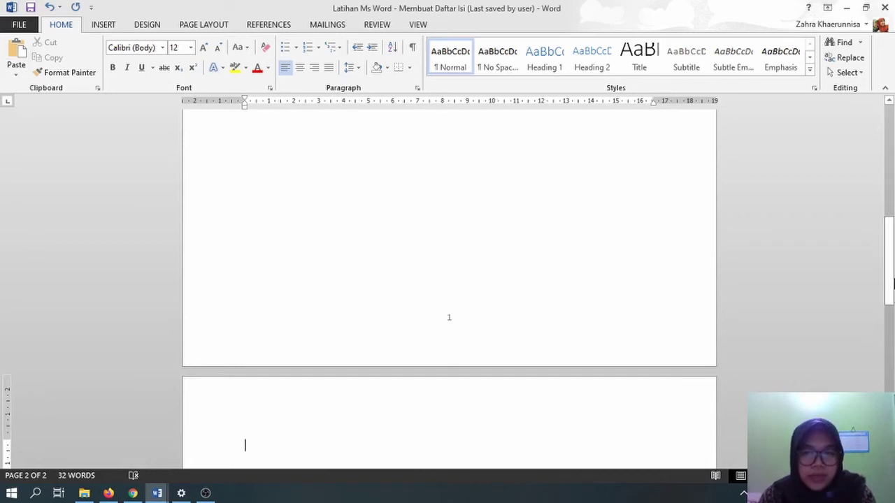
drag(889, 255, 889, 377)
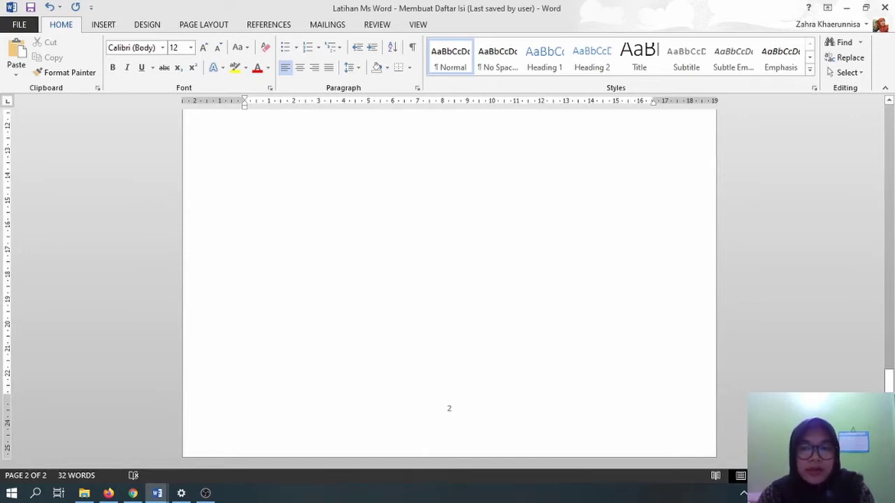
scroll(889, 364, up, 5)
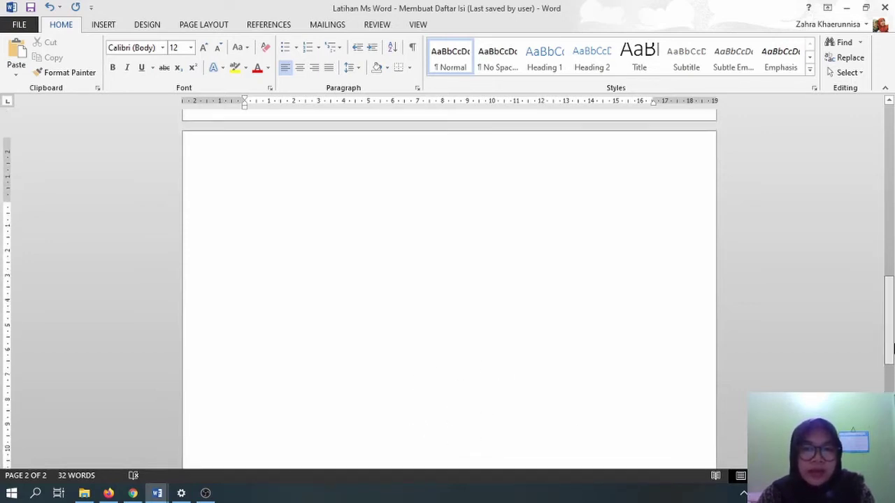
drag(892, 348, 893, 179)
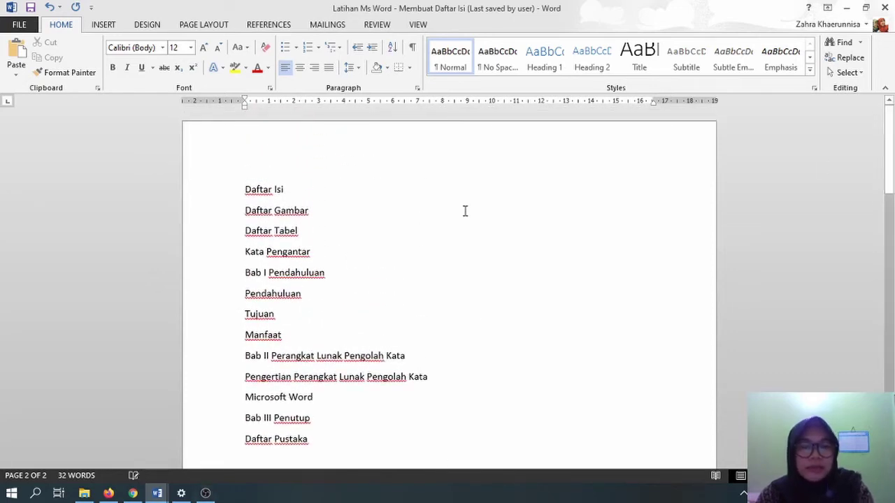
click(343, 316)
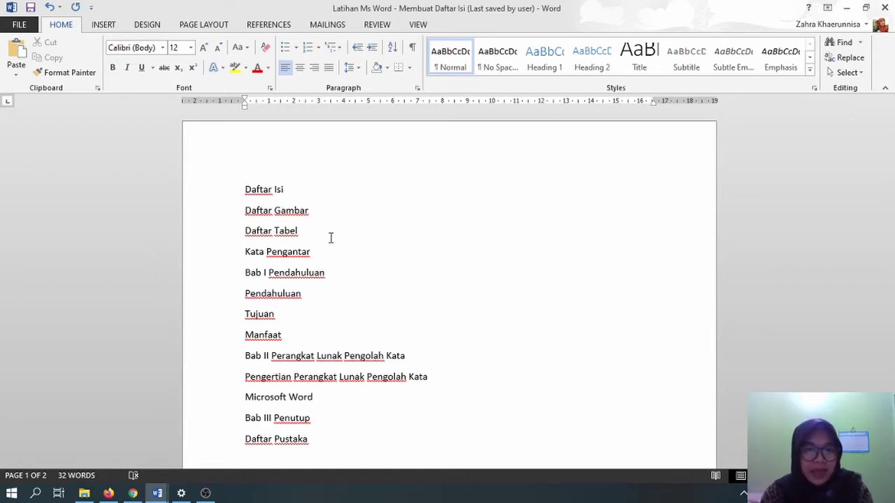
- Apply the Heading 1 style to the "Daftar Isi" line
click(245, 189)
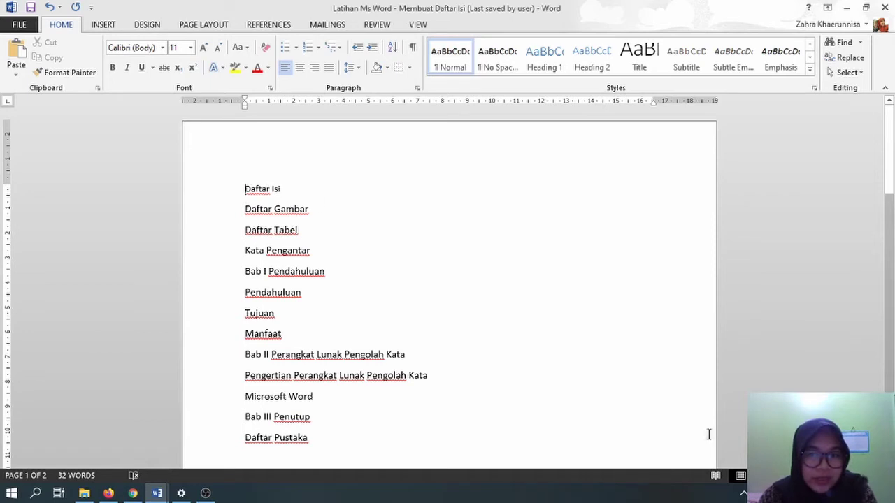
scroll(607, 413, up, 2)
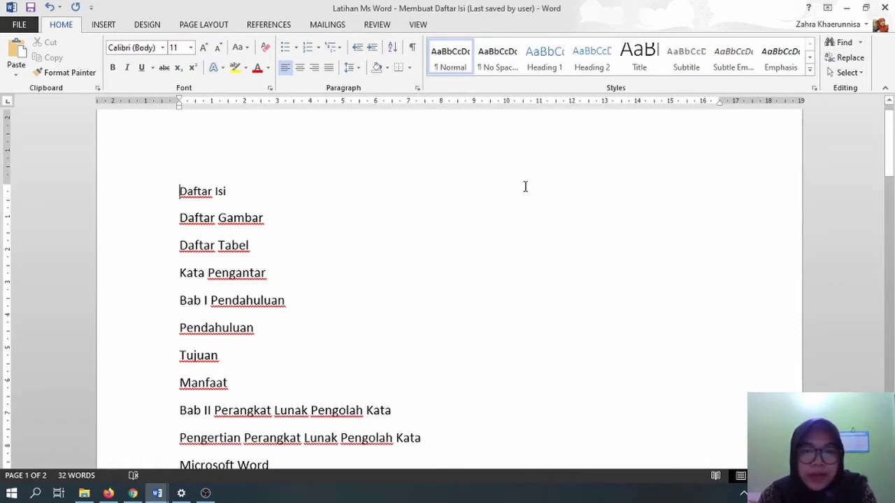
click(550, 63)
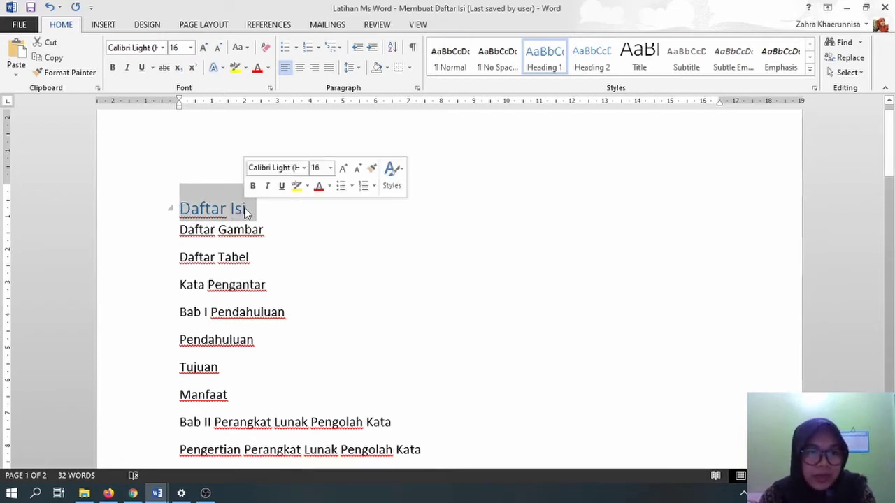
click(267, 209)
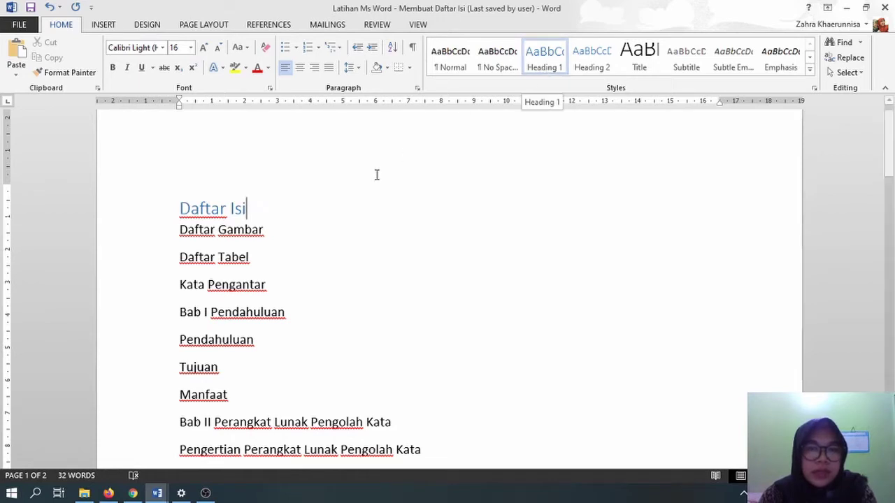
drag(247, 209, 194, 214)
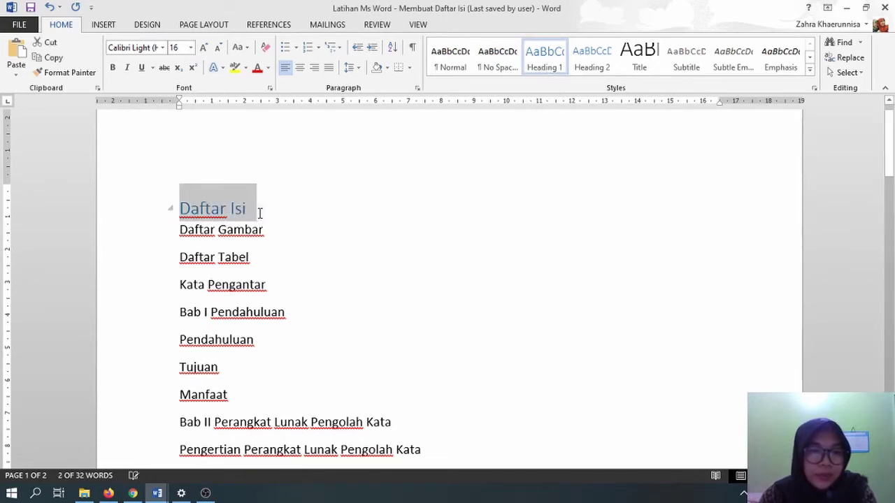
click(256, 213)
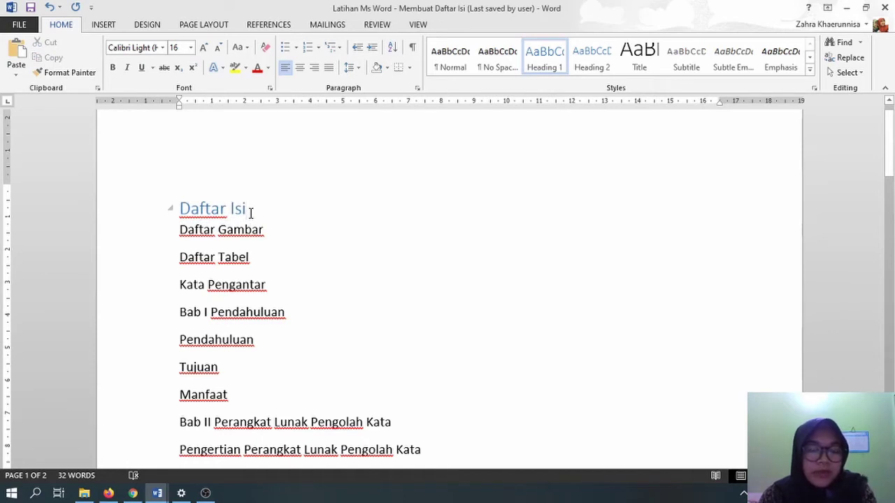
- Modify the Heading 1 style to use Times New Roman, 14 pt, bold, with the black Text 1 font colour
right_click(555, 65)
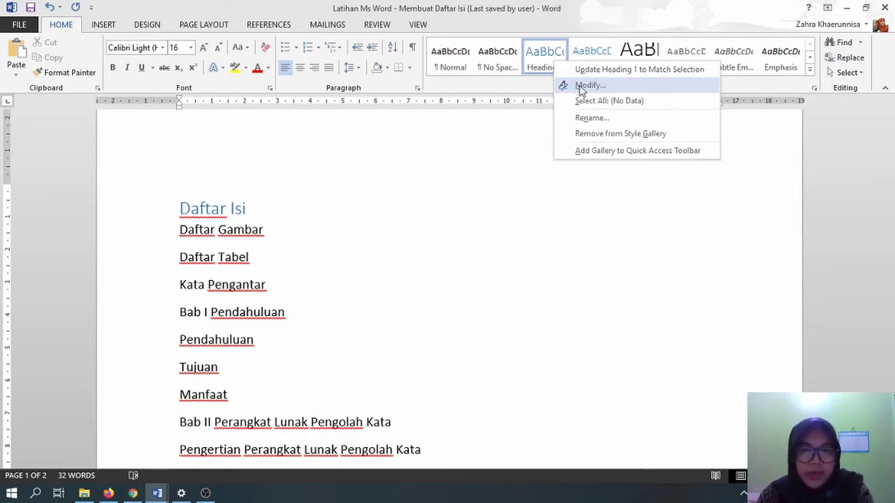
click(580, 87)
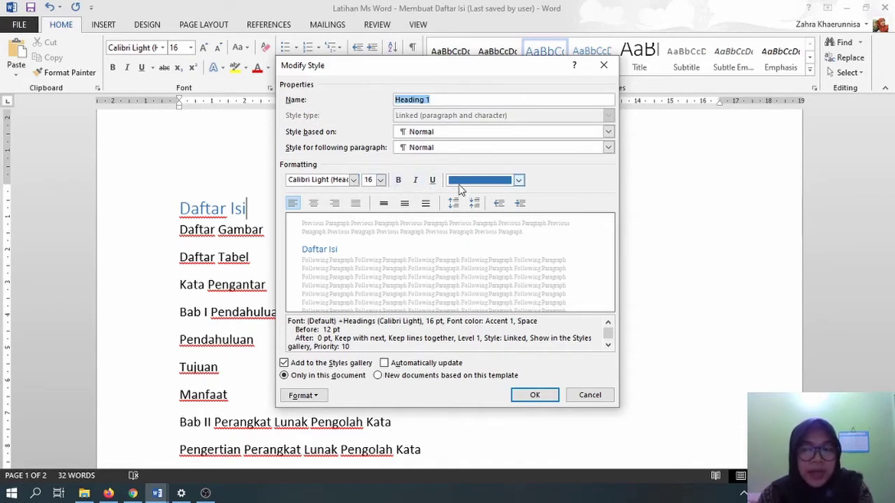
click(353, 180)
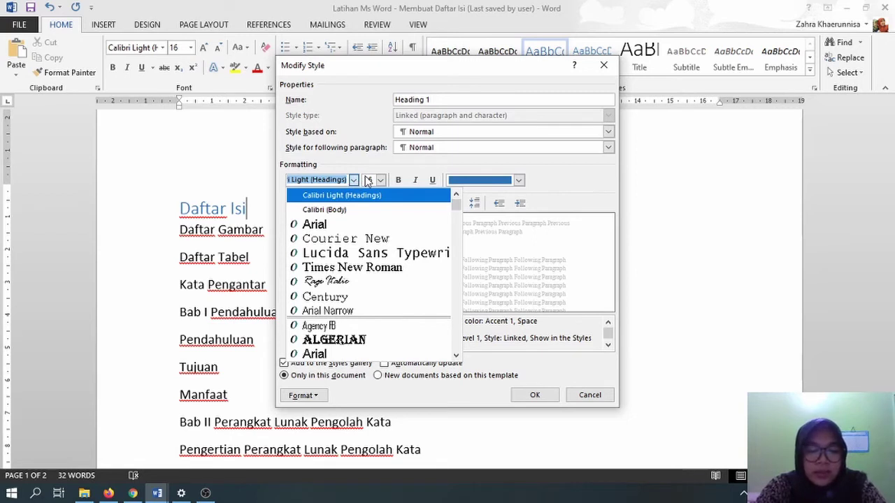
text(Times New Roman)
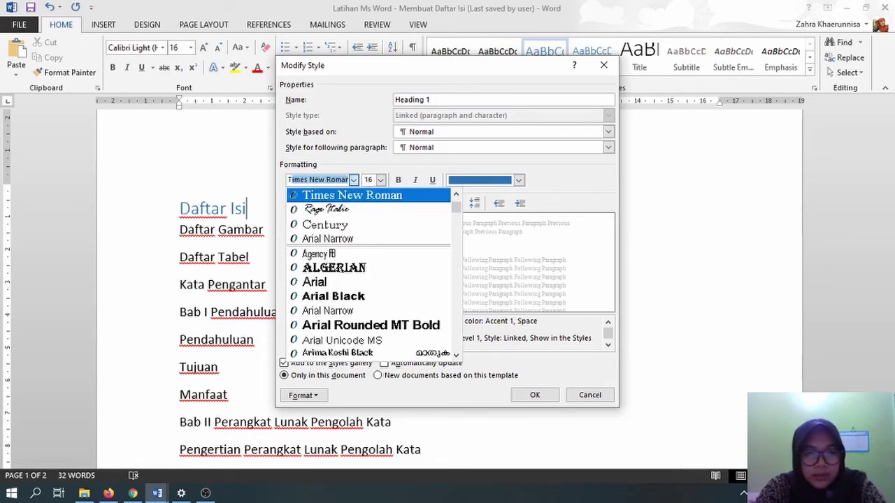
key(Return)
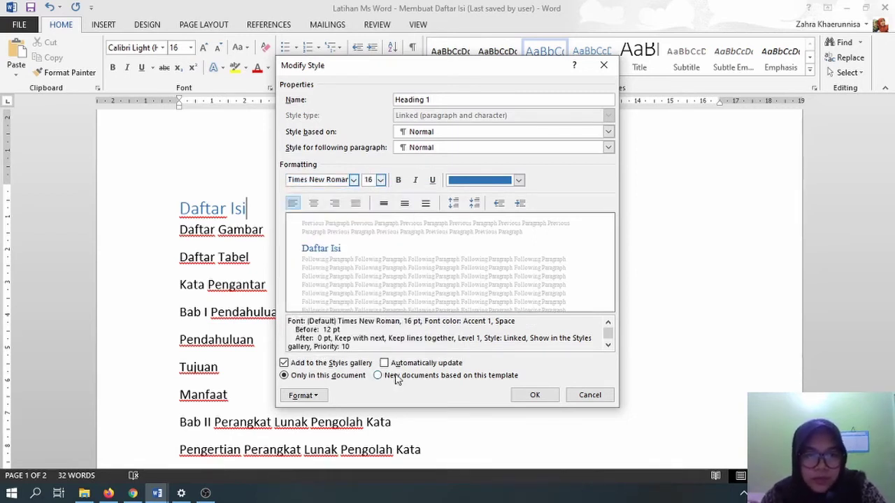
click(380, 180)
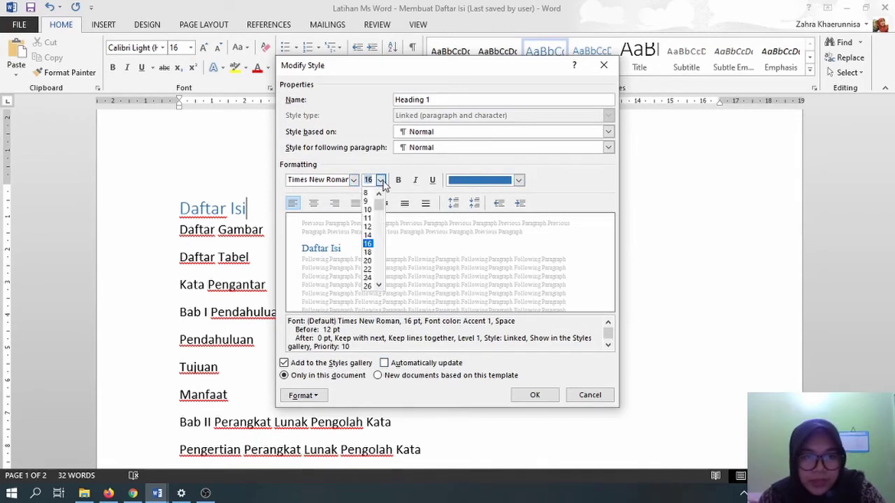
click(368, 235)
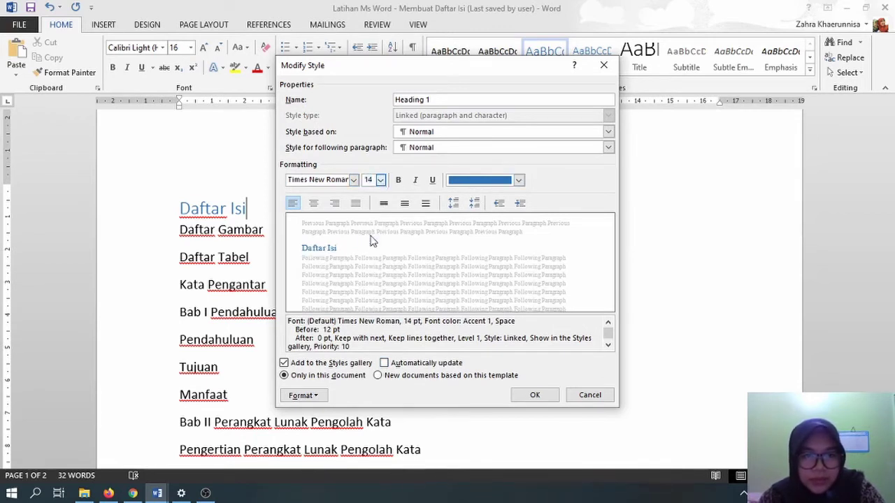
click(398, 181)
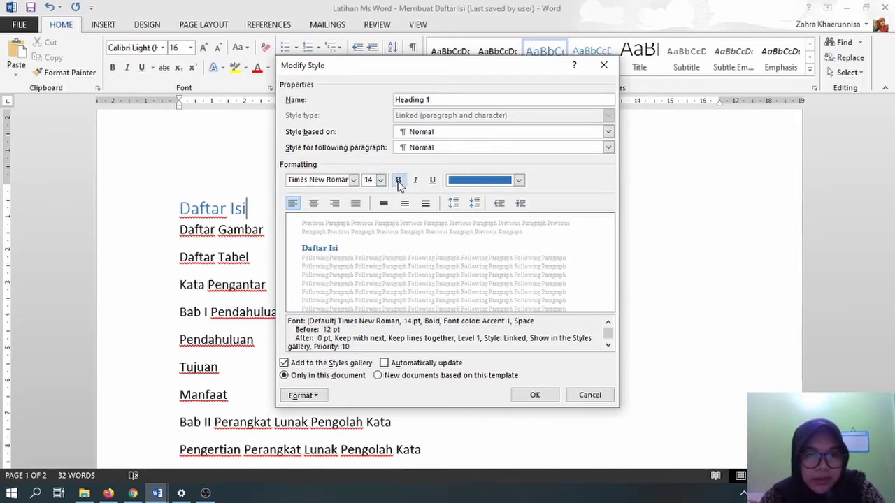
click(518, 181)
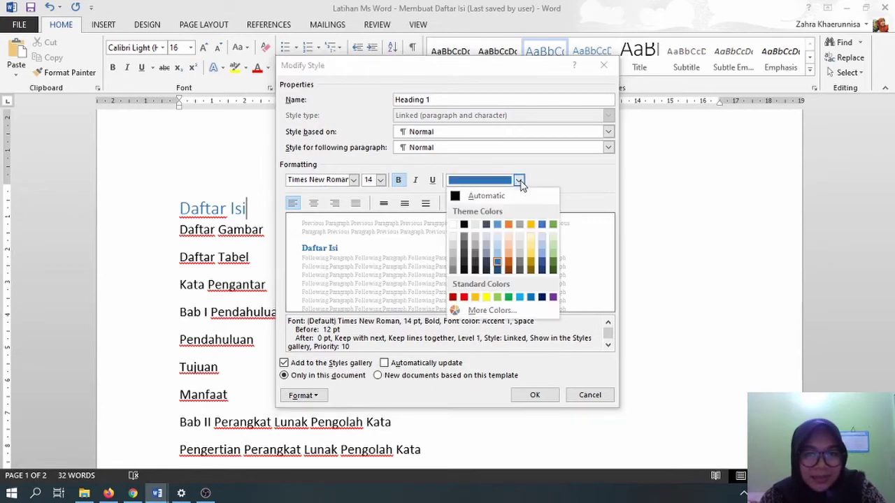
click(465, 225)
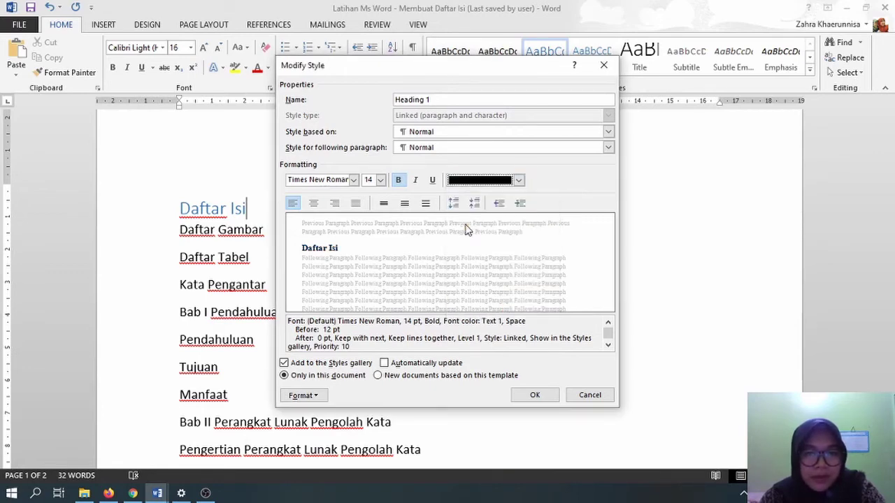
click(534, 396)
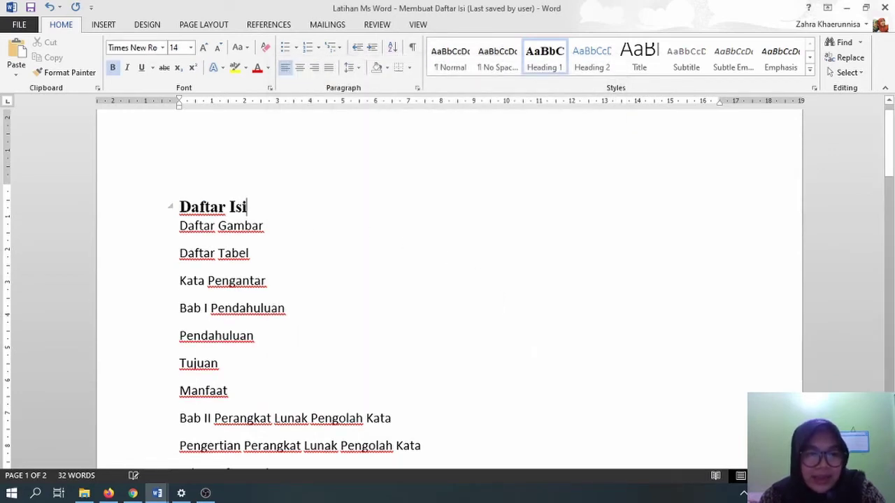
drag(180, 206, 249, 207)
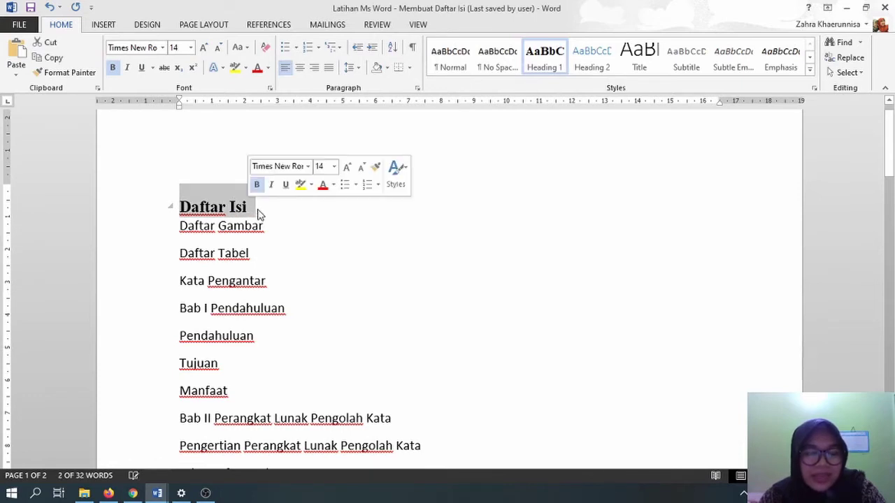
click(256, 208)
drag(258, 209, 182, 209)
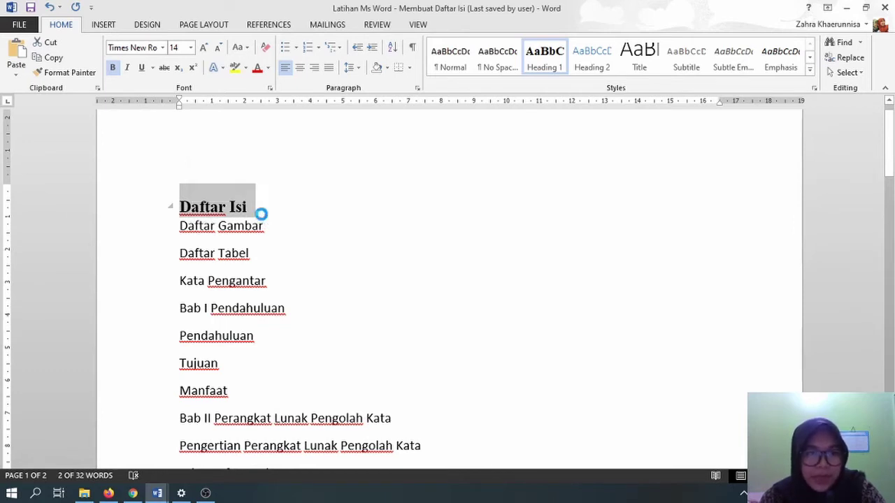
click(256, 204)
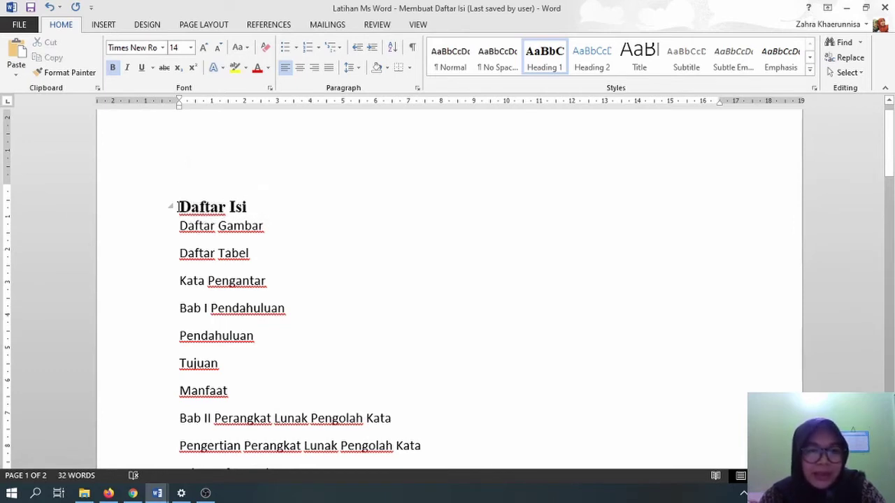
drag(200, 206, 249, 207)
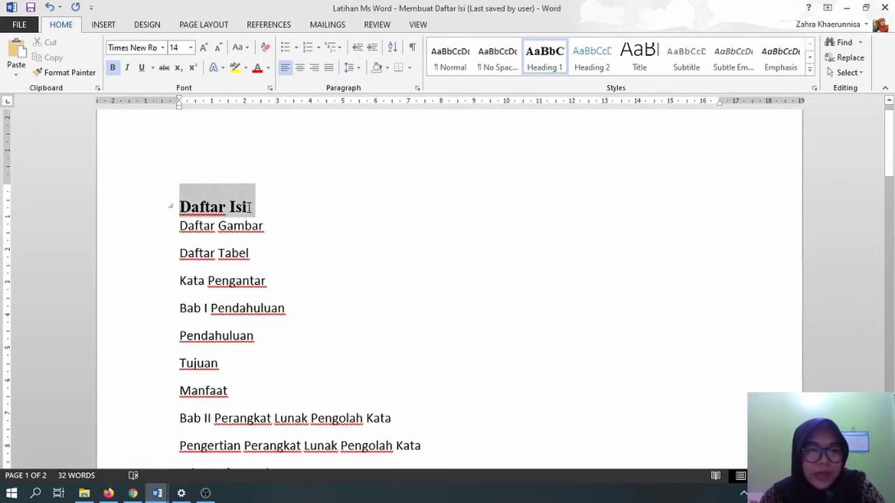
click(284, 221)
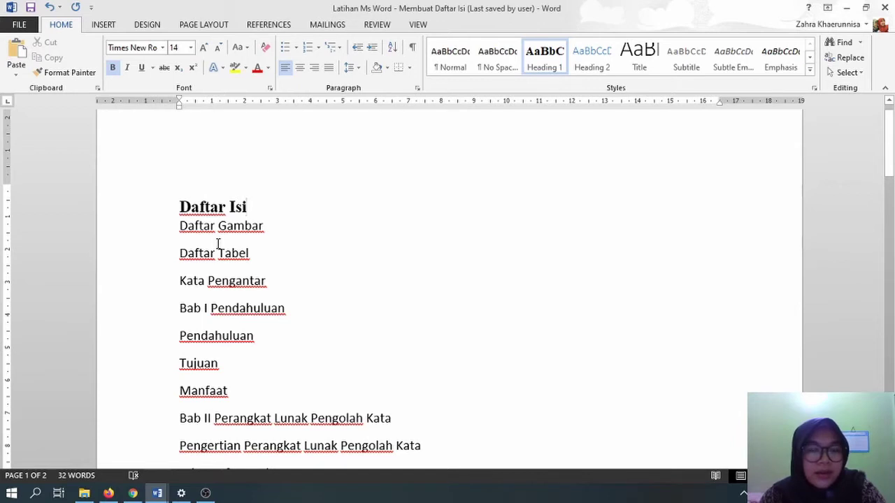
scroll(219, 243, down, 1)
scroll(210, 231, down, 2)
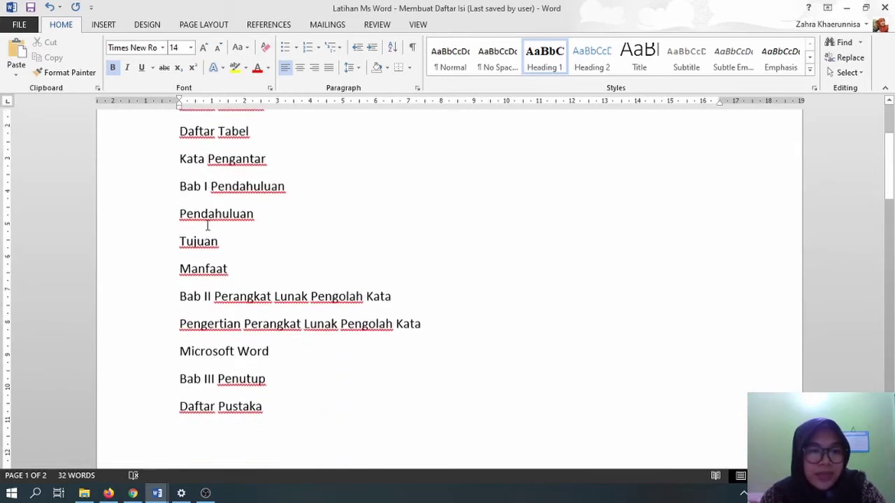
scroll(184, 283, up, 1)
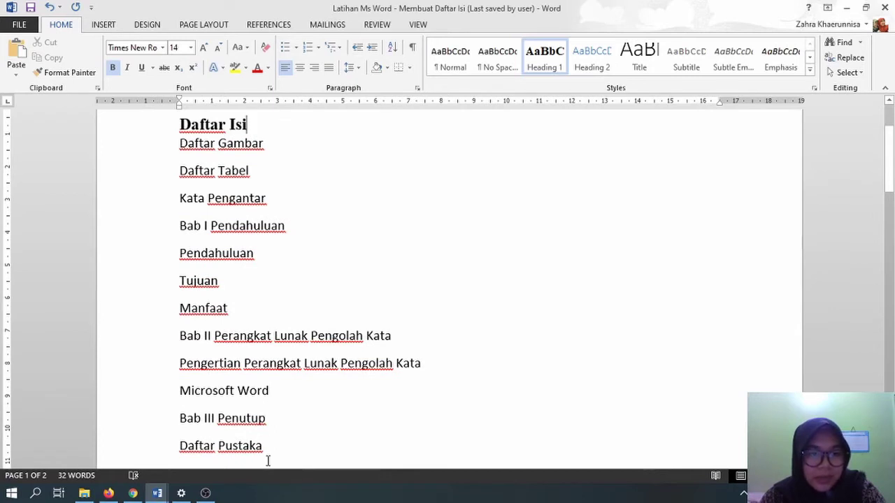
scroll(224, 240, up, 2)
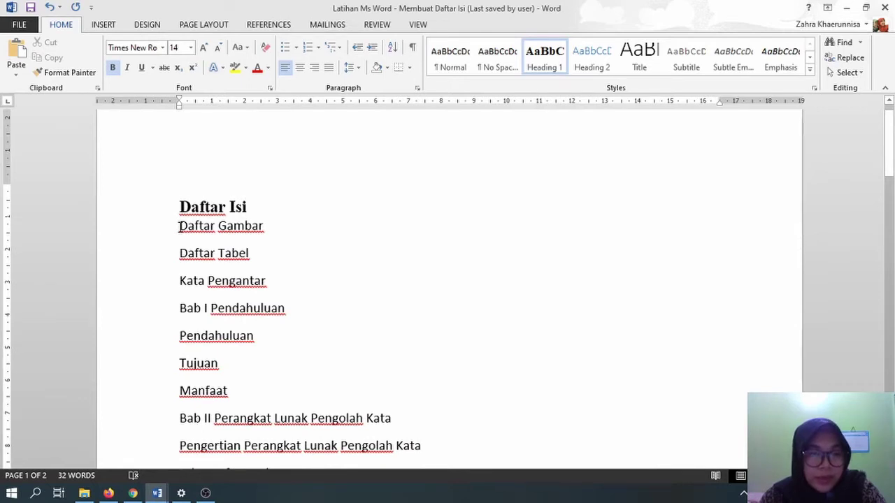
- Apply the Heading 1 style to the "Daftar Gambar", "Daftar Tabel" and "Kata Pengantar" lines
click(179, 226)
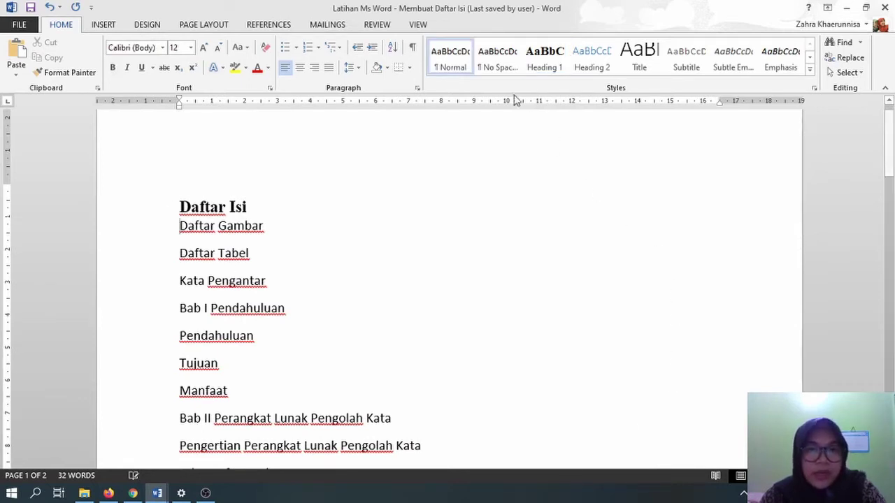
click(545, 58)
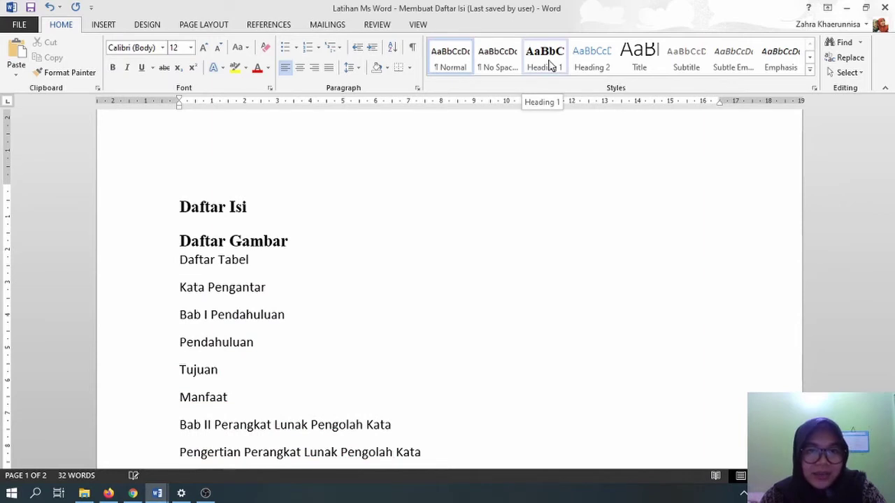
click(181, 262)
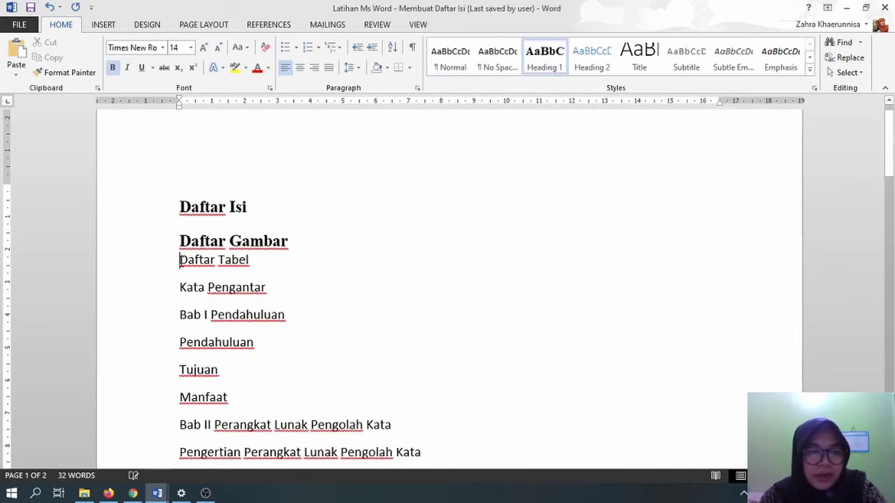
click(545, 59)
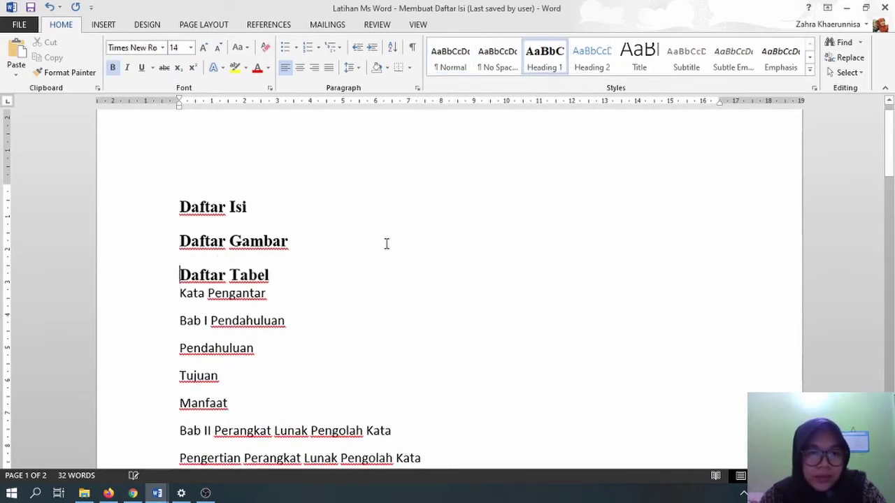
click(180, 293)
click(554, 63)
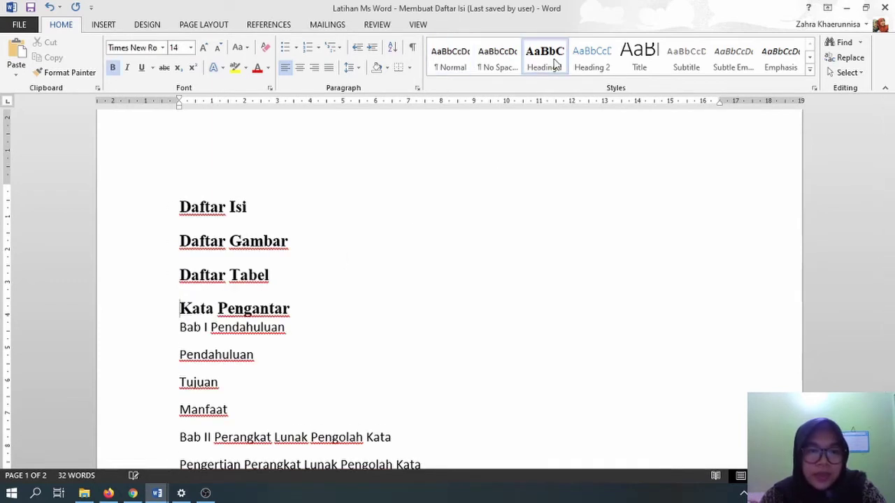
- Apply the Heading 1 style to the "Bab I Pendahuluan" and "Bab II Perangkat Lunak Pengolah Kata" lines
scroll(230, 337, down, 1)
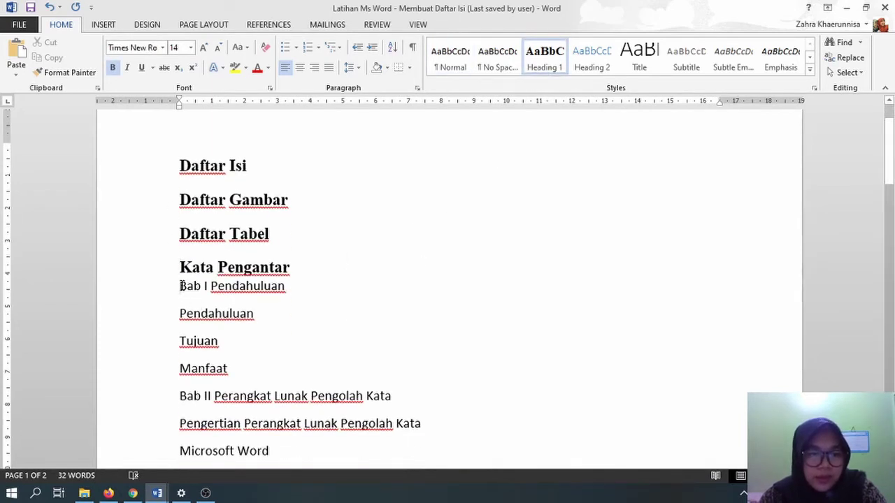
click(180, 285)
click(544, 60)
scroll(395, 255, down, 1)
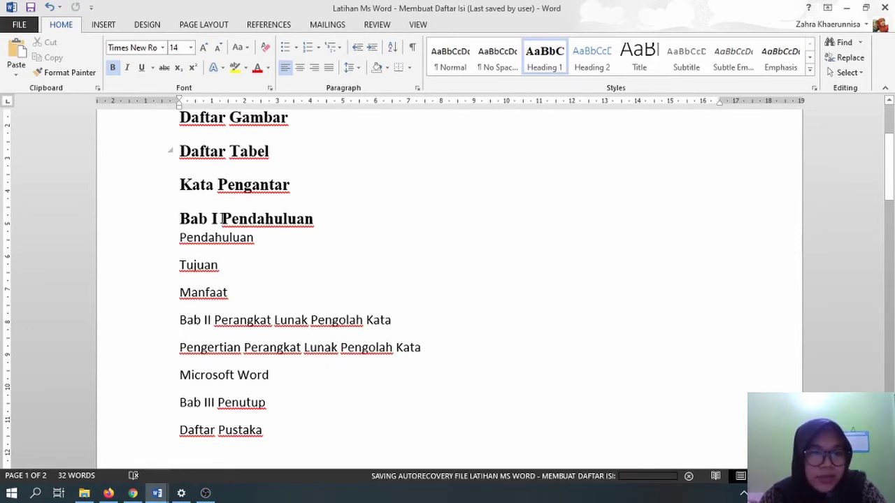
click(181, 320)
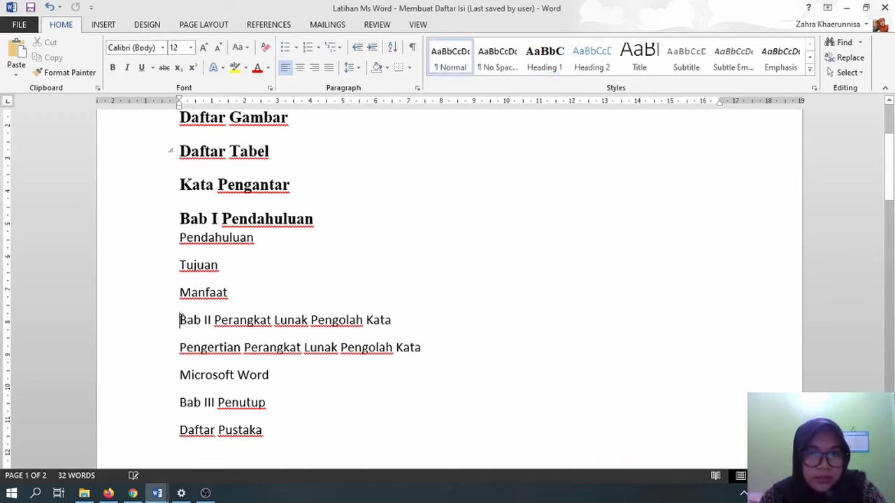
click(548, 58)
click(550, 60)
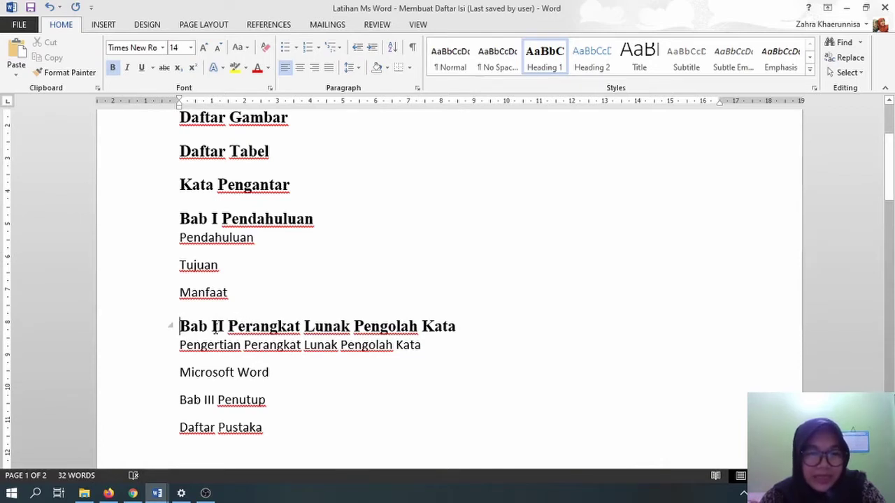
- Apply the Heading 1 style to the "Bab III Penutup" and "Daftar Pustaka" lines
click(180, 400)
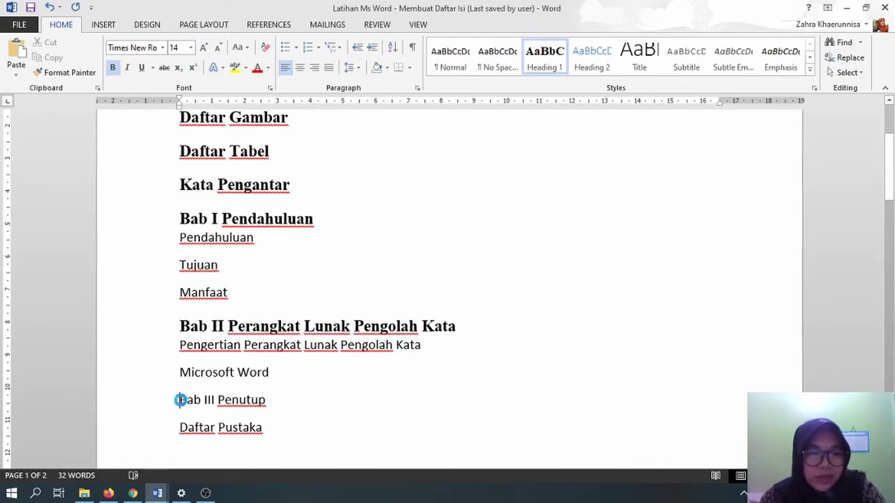
click(556, 63)
click(181, 427)
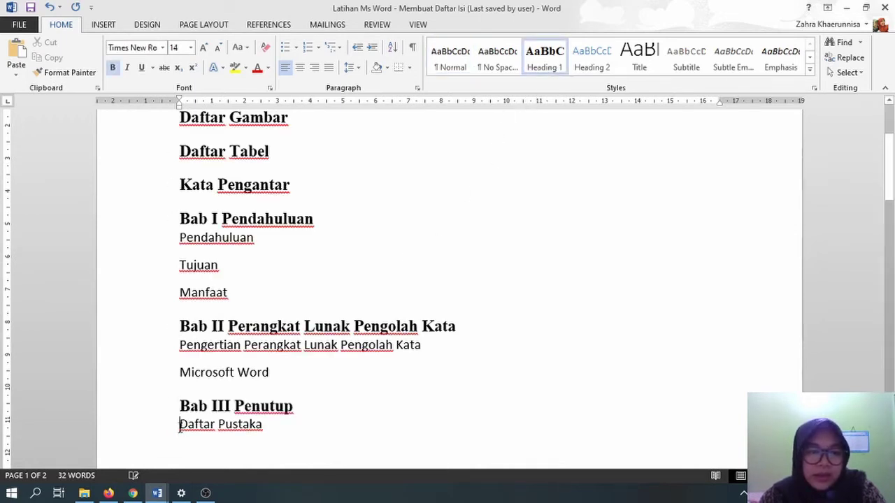
click(557, 62)
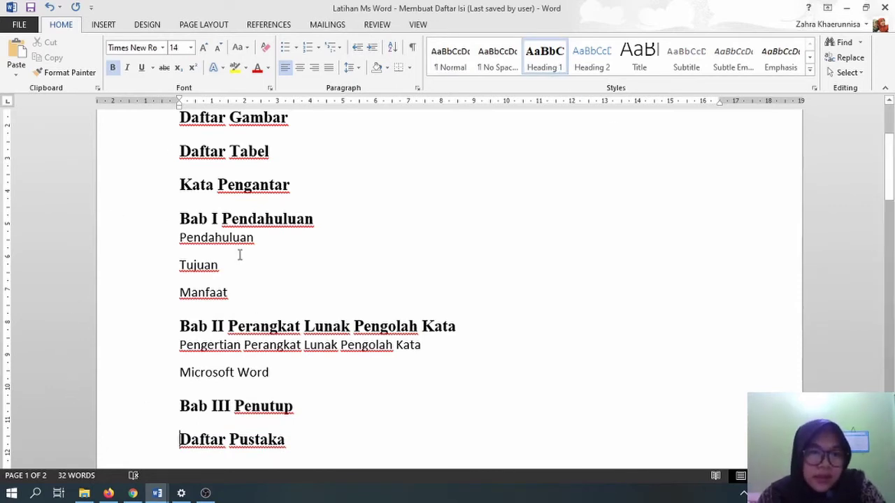
- Review the title list and the "Pendahuluan", "Tujuan" and "Manfaat" subtitles under "Bab I Pendahuluan"
scroll(240, 258, up, 3)
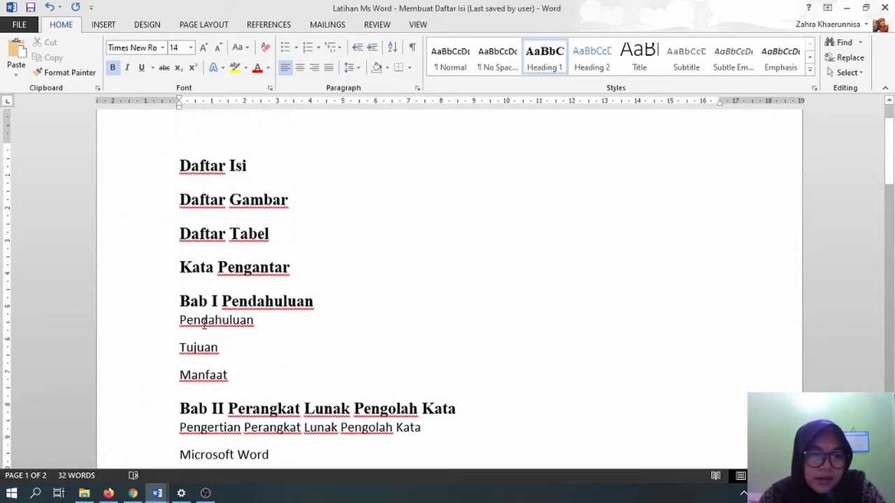
click(204, 323)
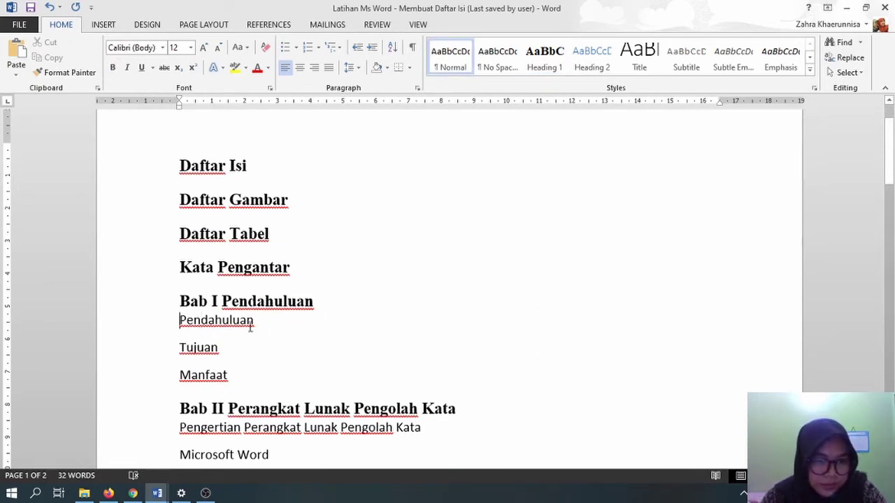
scroll(223, 307, up, 2)
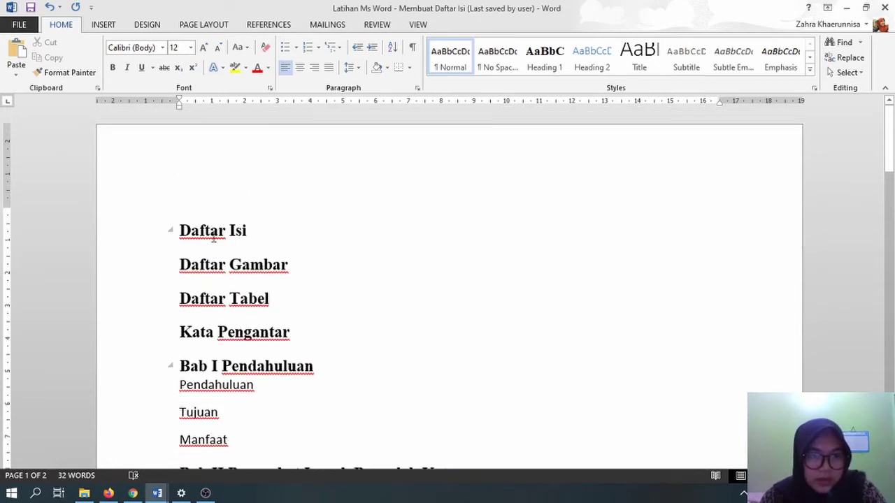
scroll(213, 237, down, 3)
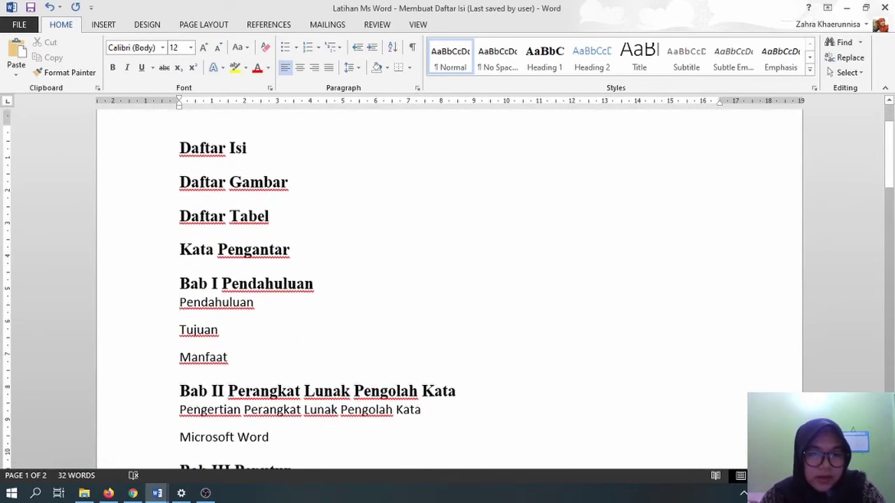
scroll(209, 227, down, 1)
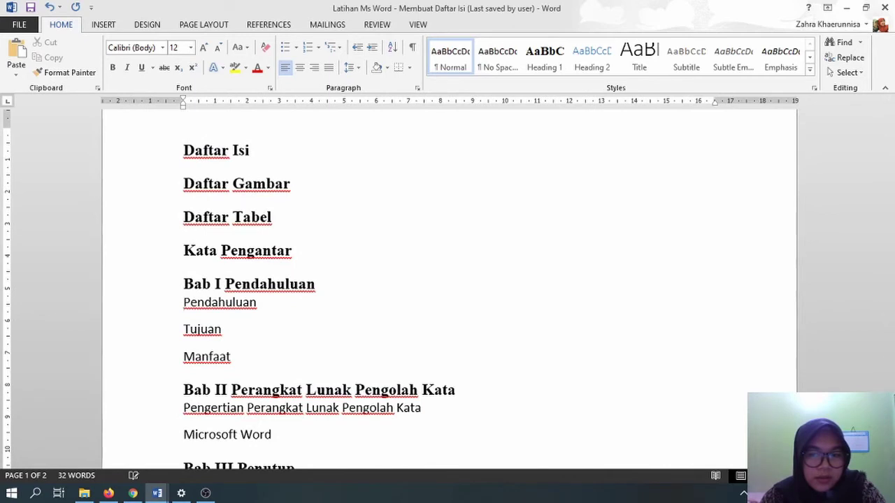
click(891, 162)
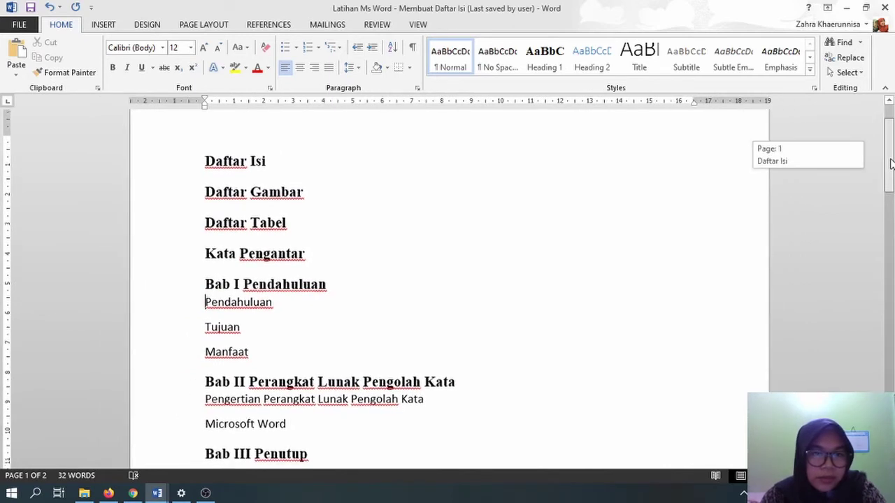
mouse_move(891, 163)
mouse_down()
mouse_move(890, 183)
mouse_move(888, 157)
mouse_move(889, 166)
mouse_up()
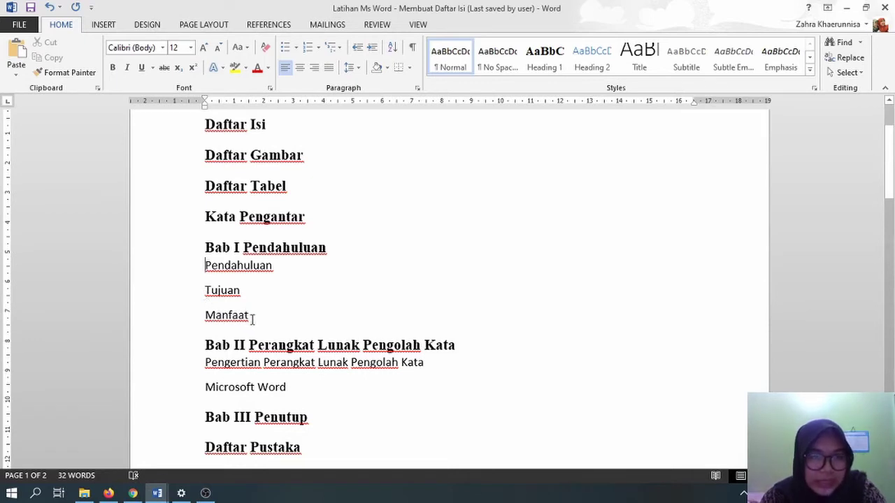
drag(254, 314, 212, 275)
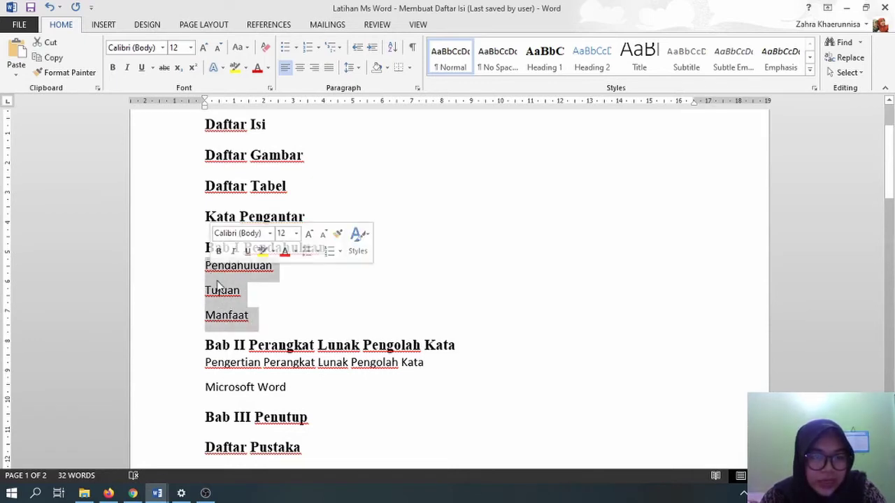
click(234, 289)
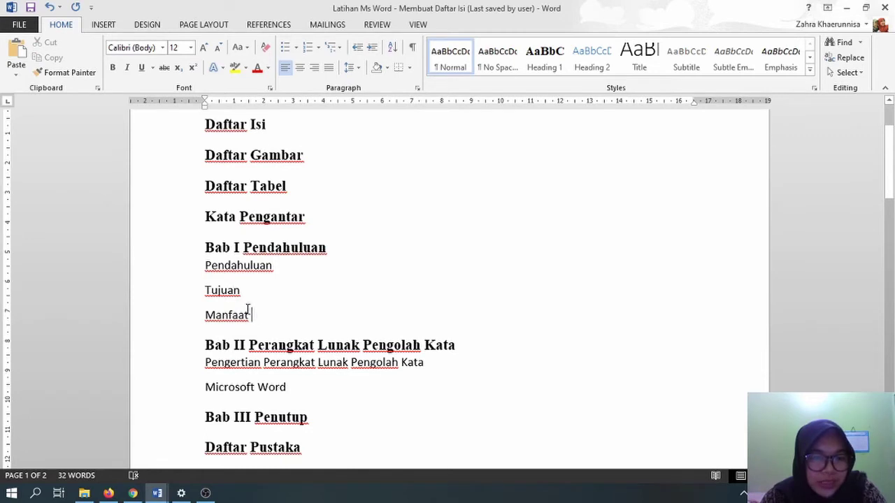
drag(249, 315, 213, 249)
click(213, 248)
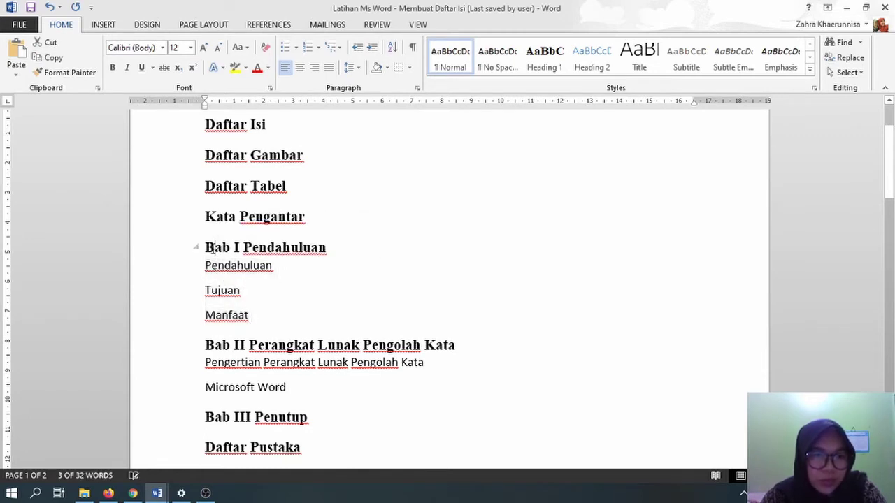
- Apply the Heading 2 style to the "Pendahuluan" subtitle under "Bab I Pendahuluan"
click(217, 265)
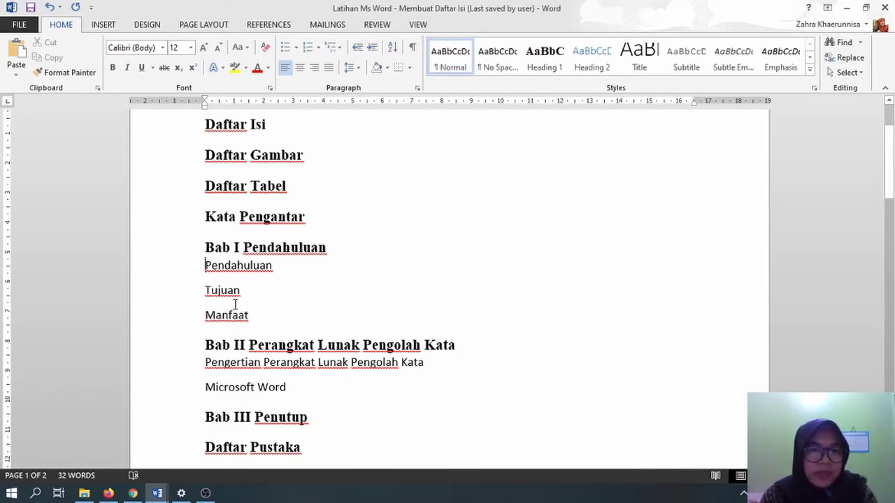
drag(207, 267, 259, 321)
click(263, 322)
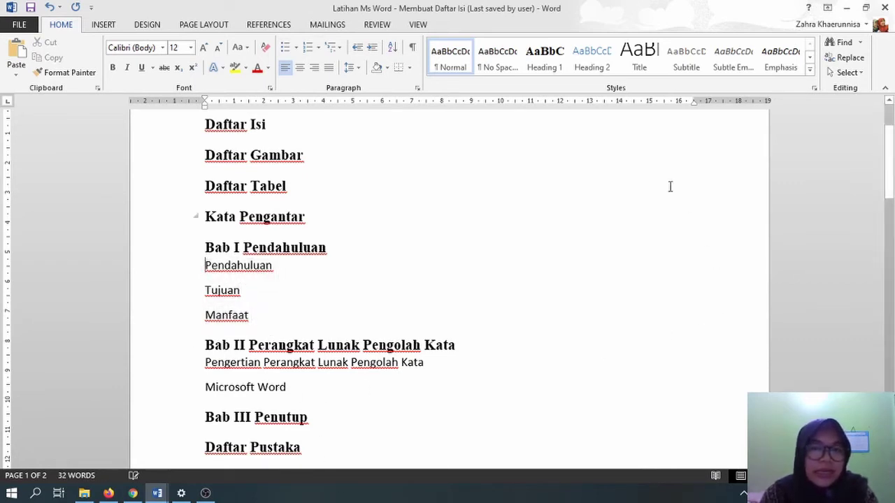
click(593, 68)
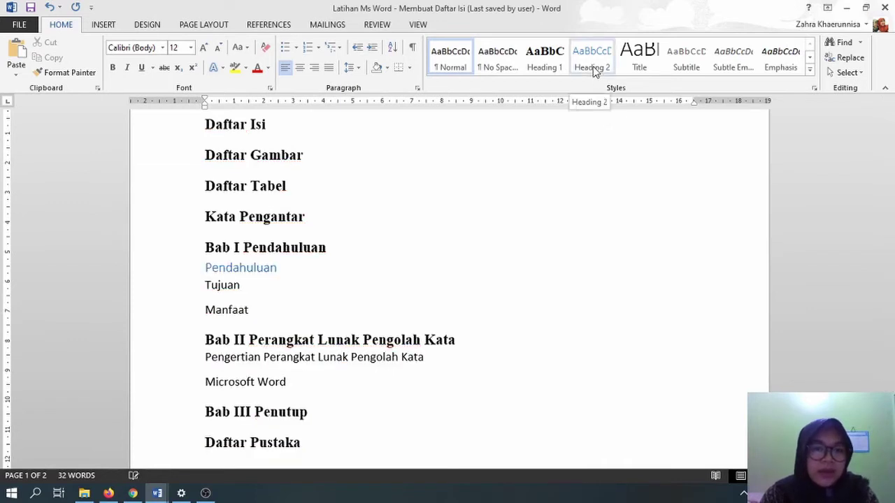
click(593, 68)
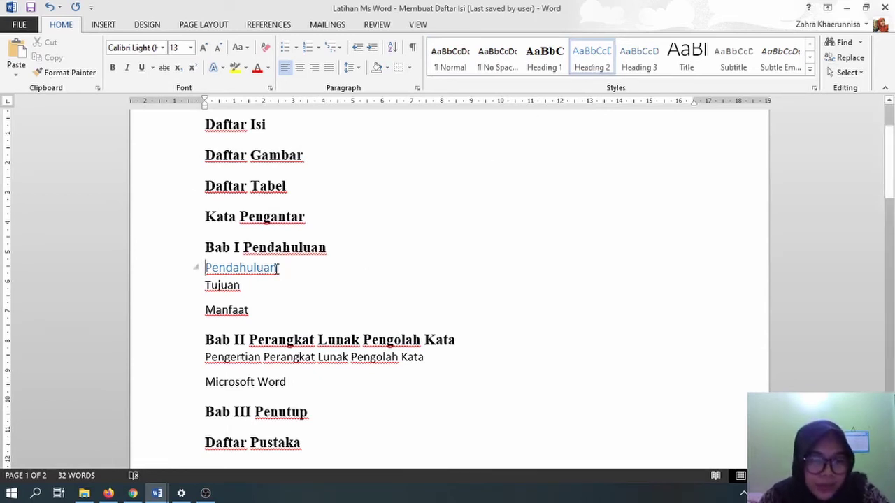
- Modify the Heading 2 style to Times New Roman, size 12, bold, with black font colour
right_click(596, 68)
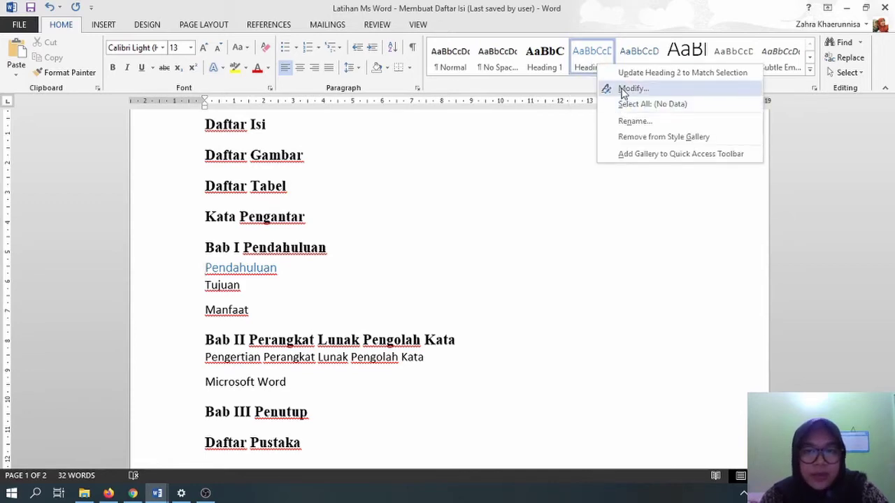
click(624, 89)
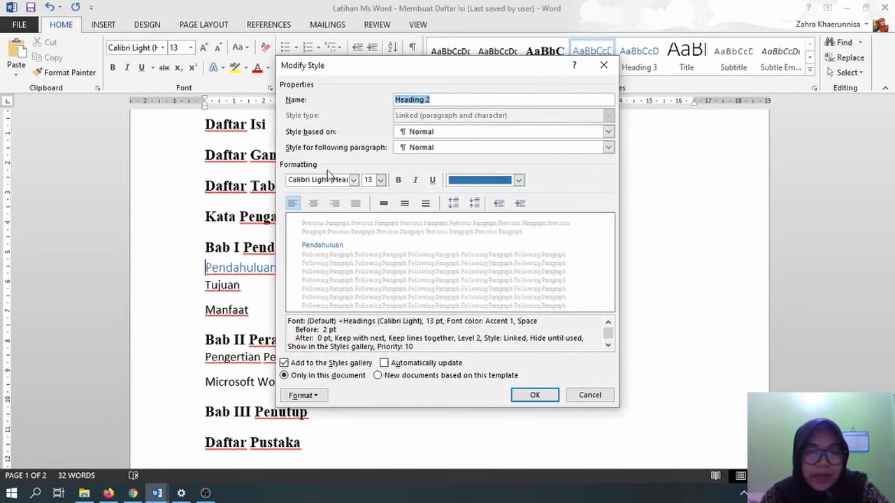
click(353, 180)
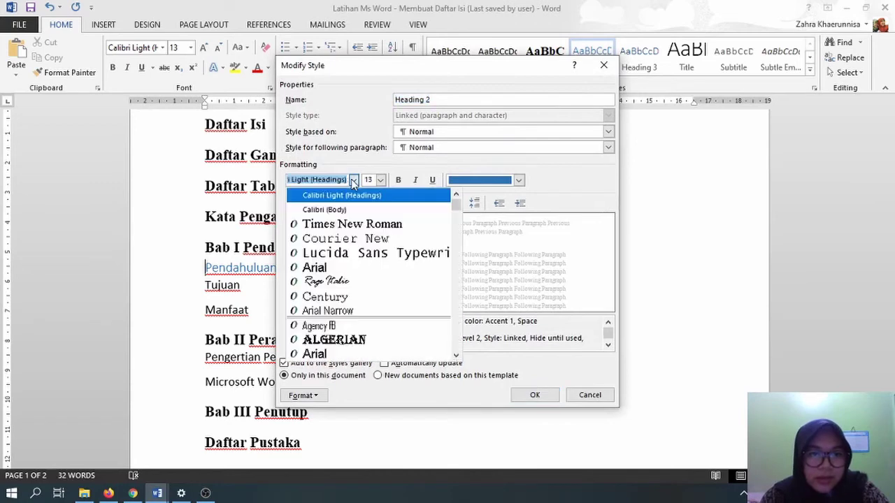
click(355, 224)
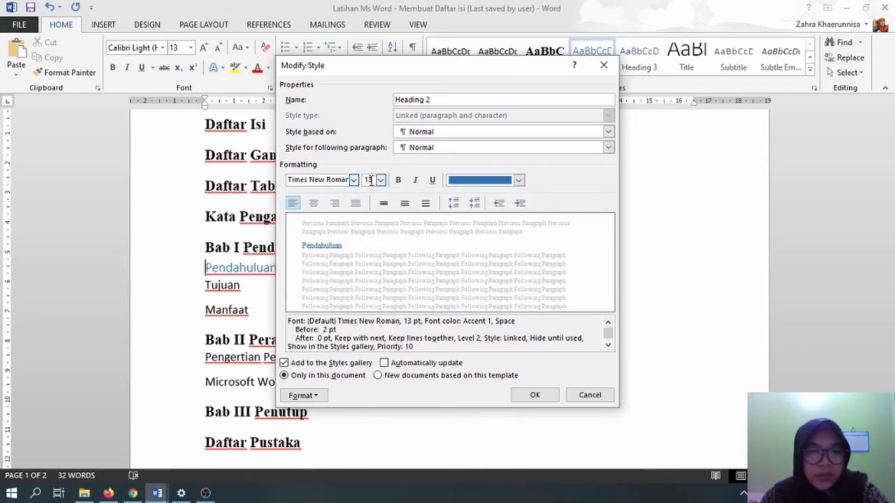
click(381, 181)
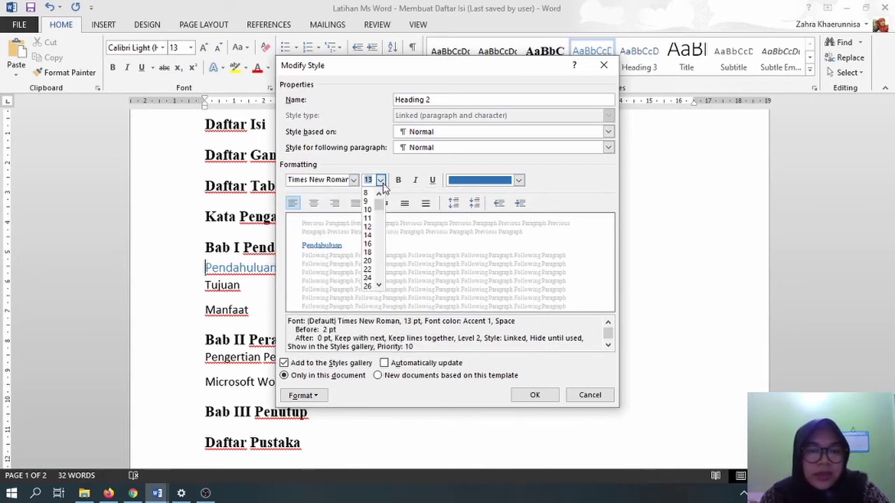
click(368, 227)
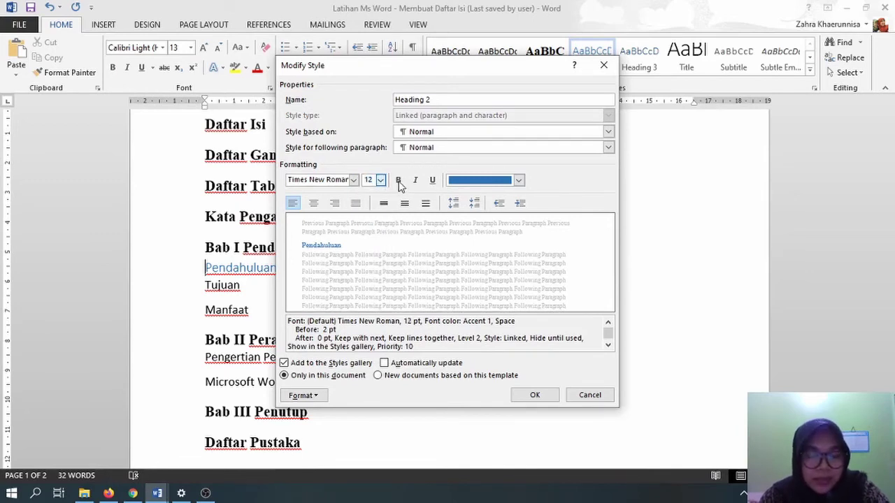
click(398, 180)
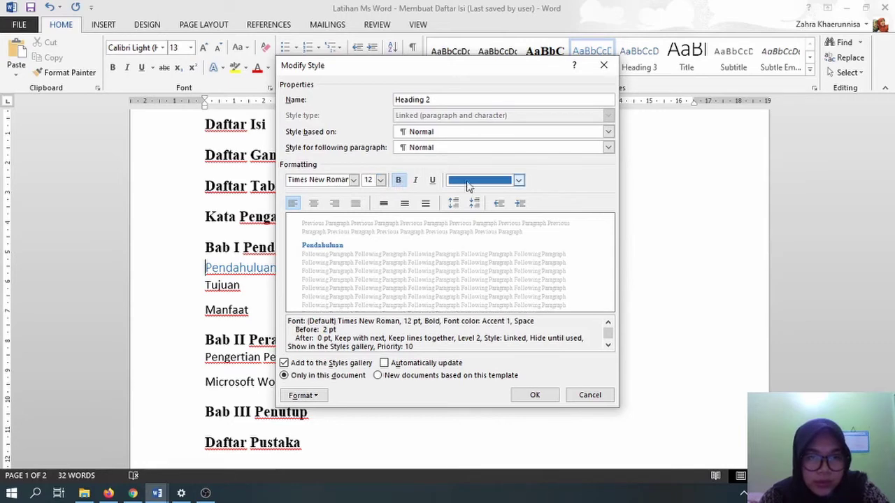
click(518, 181)
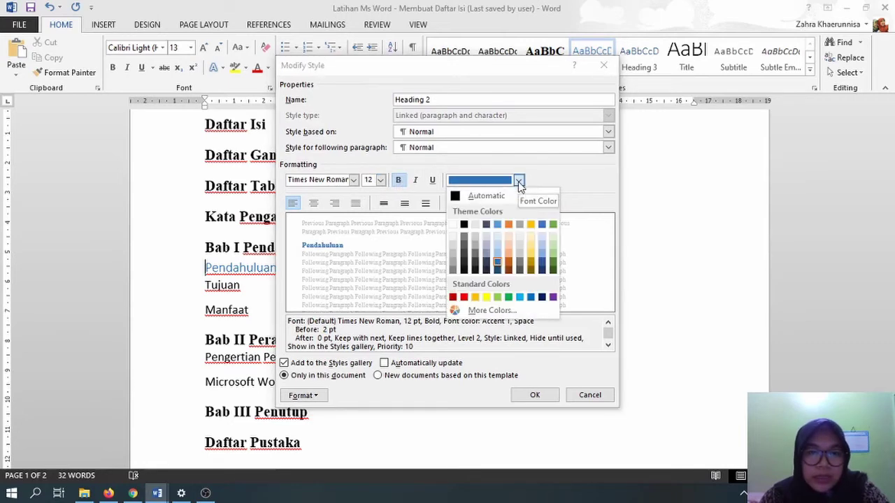
click(463, 225)
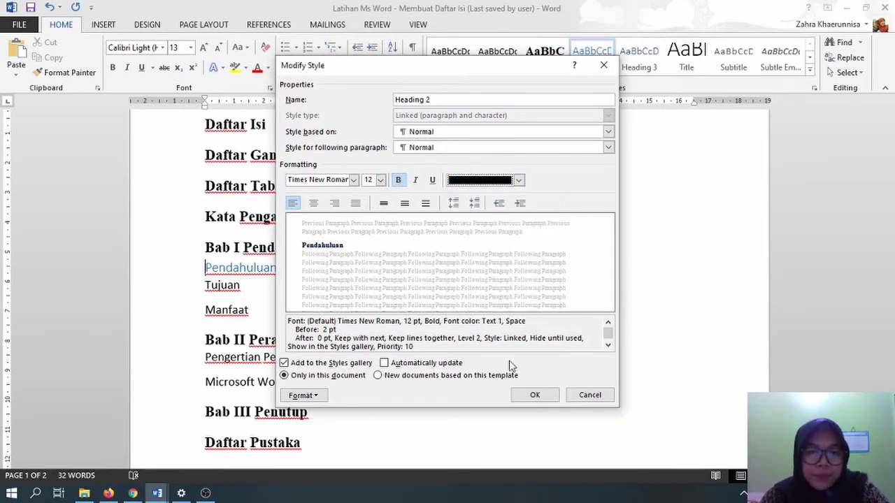
click(534, 395)
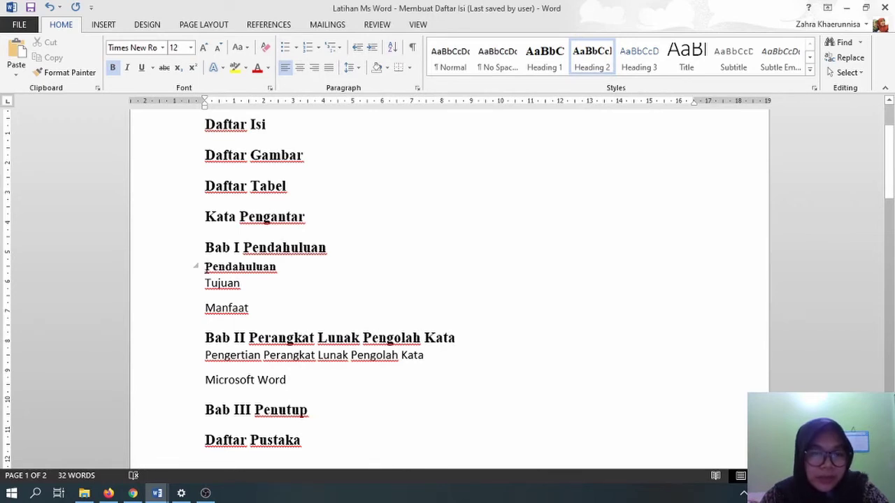
- Apply the Heading 2 style to the "Tujuan" and "Manfaat" subtitles under "Bab I Pendahuluan"
click(206, 283)
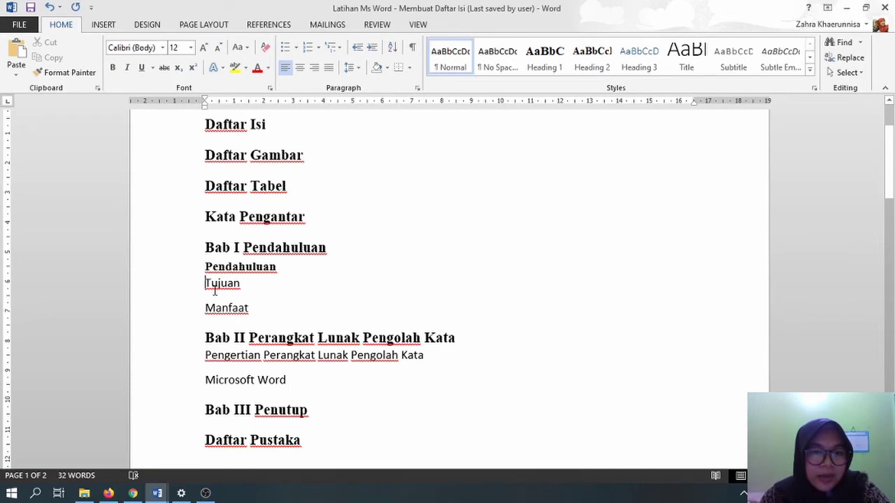
click(589, 66)
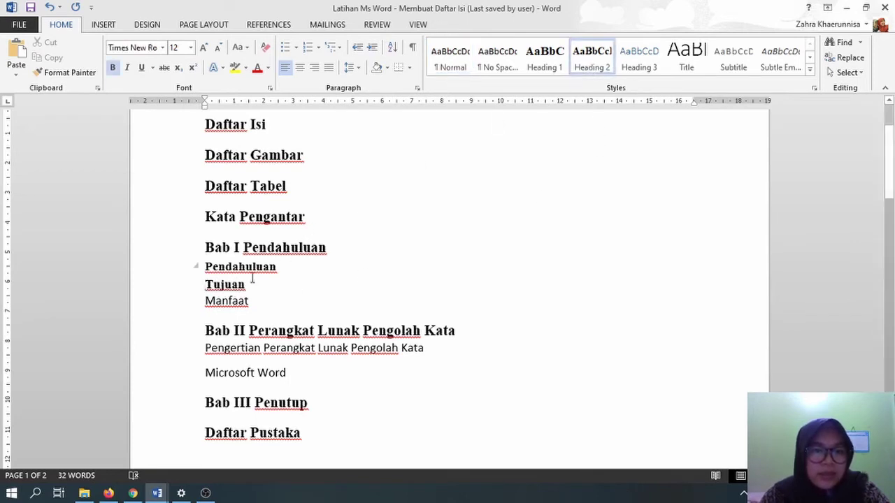
click(591, 63)
- Apply the Heading 2 style to the "Pengertian Perangkat Lunak Pengolah Kata" and "Microsoft Word" subtitles under Bab II
scroll(295, 264, down, 1)
scroll(295, 264, down, 2)
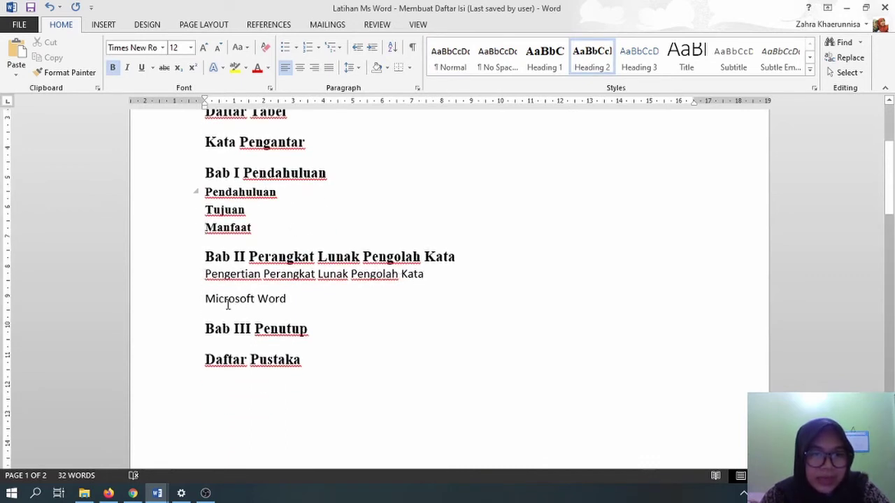
click(206, 275)
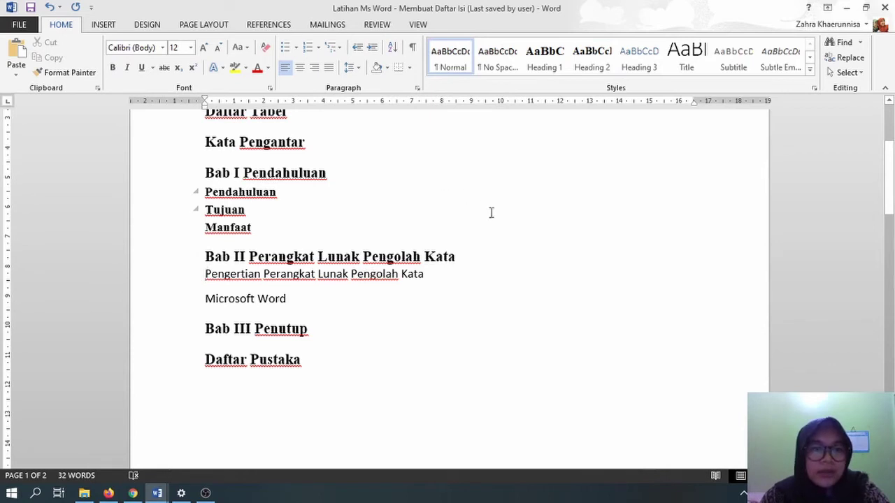
click(598, 70)
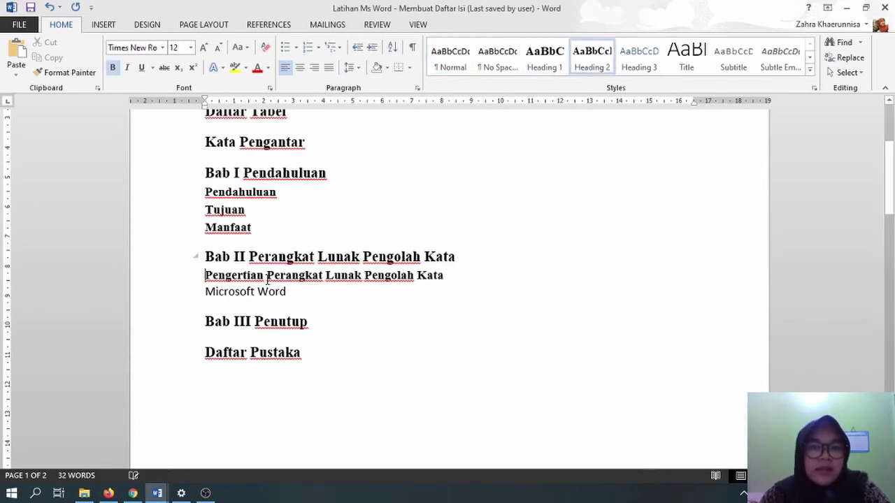
click(206, 291)
click(600, 61)
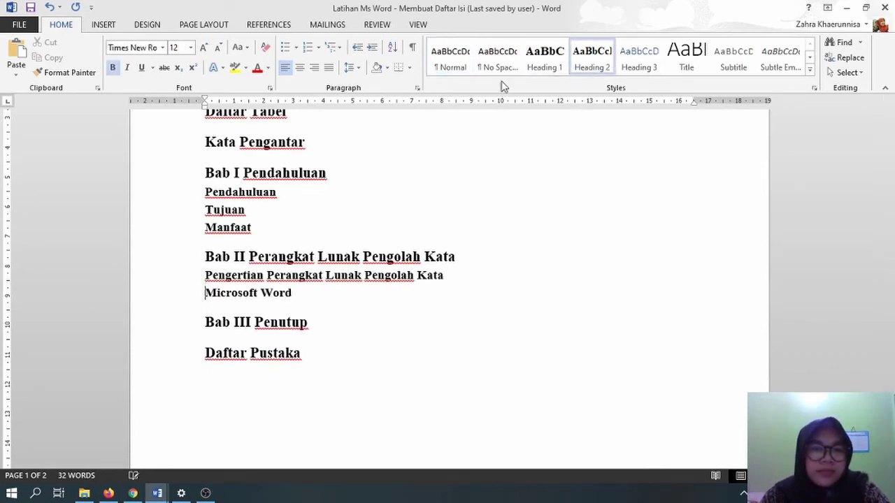
- Review the heading formatting of the two subtitles under Bab II and of the surrounding chapter titles
click(306, 297)
drag(306, 298, 227, 286)
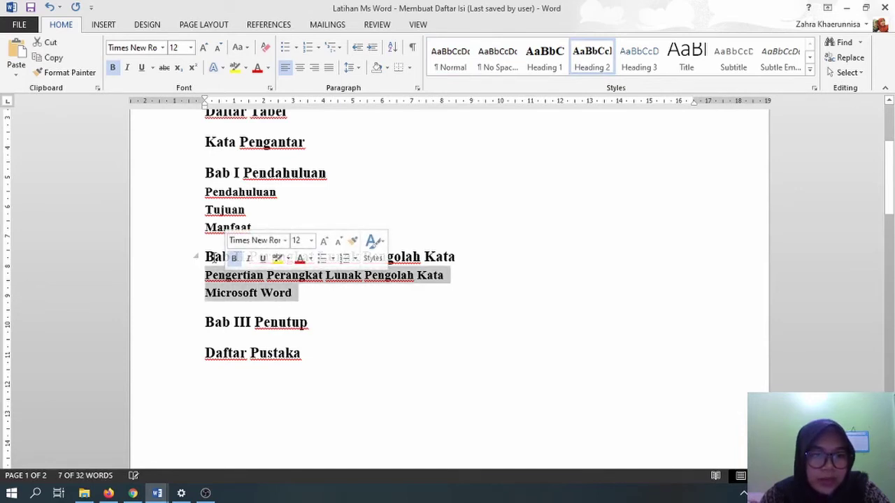
click(299, 293)
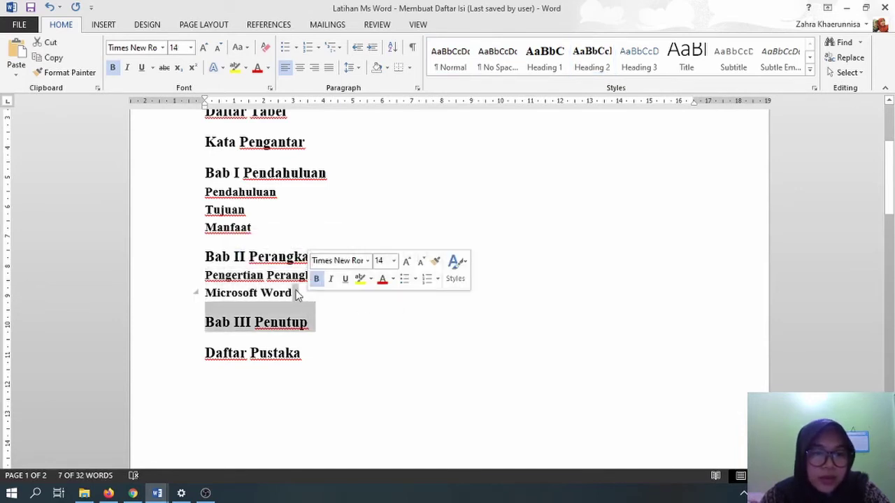
drag(287, 297, 210, 281)
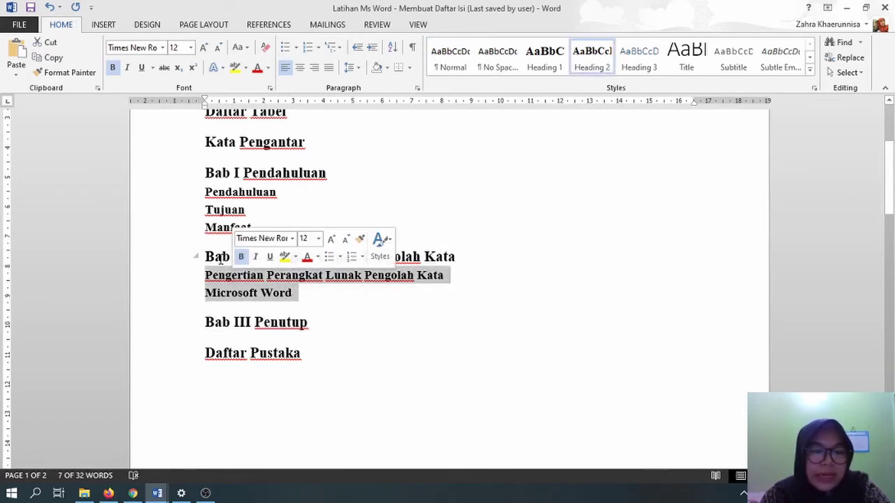
click(221, 258)
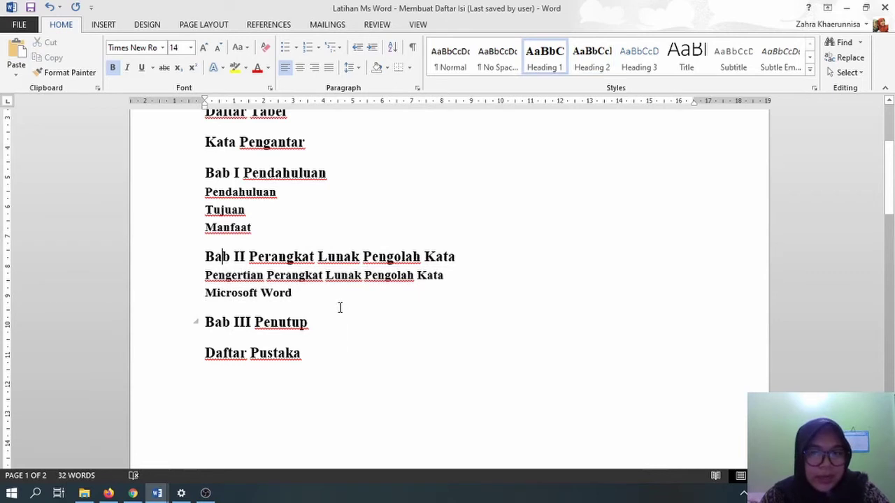
key(Down)
key(Down)
key(Down)
key(End)
scroll(364, 321, up, 1)
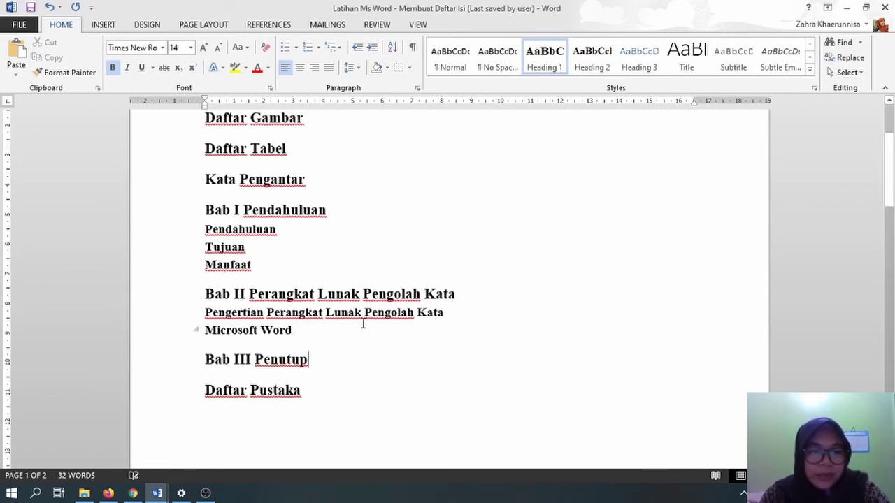
scroll(361, 320, up, 1)
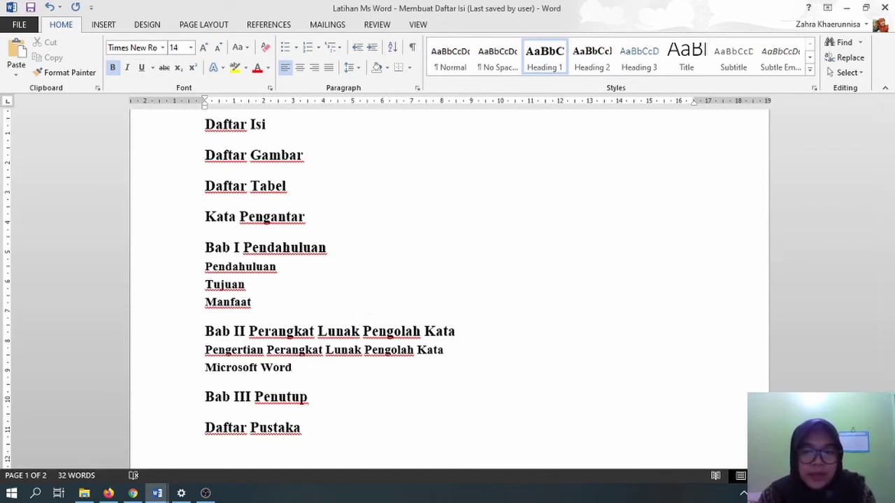
- Add an empty line above the "Daftar Isi" title at the start of the document and place the cursor on it
drag(891, 175, 891, 154)
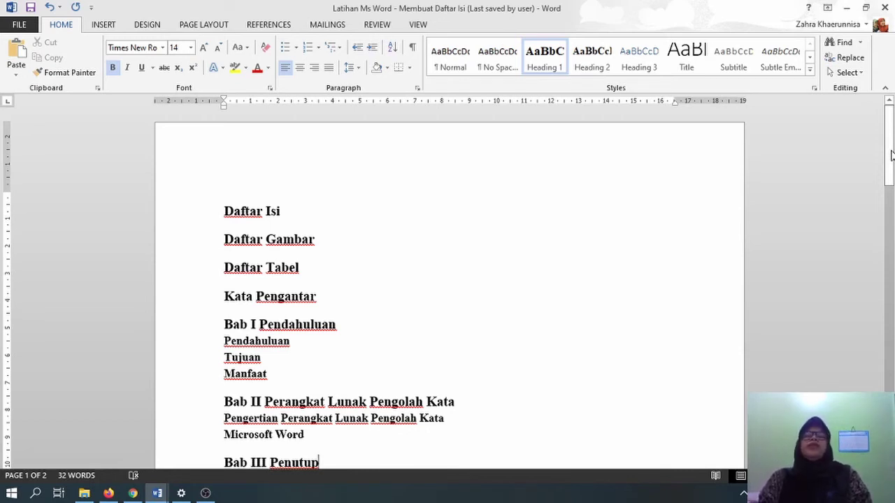
click(226, 209)
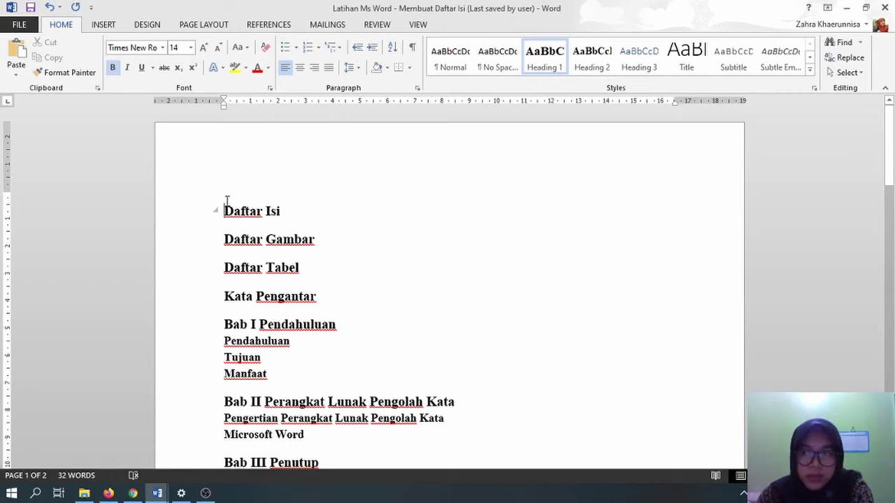
key(Return)
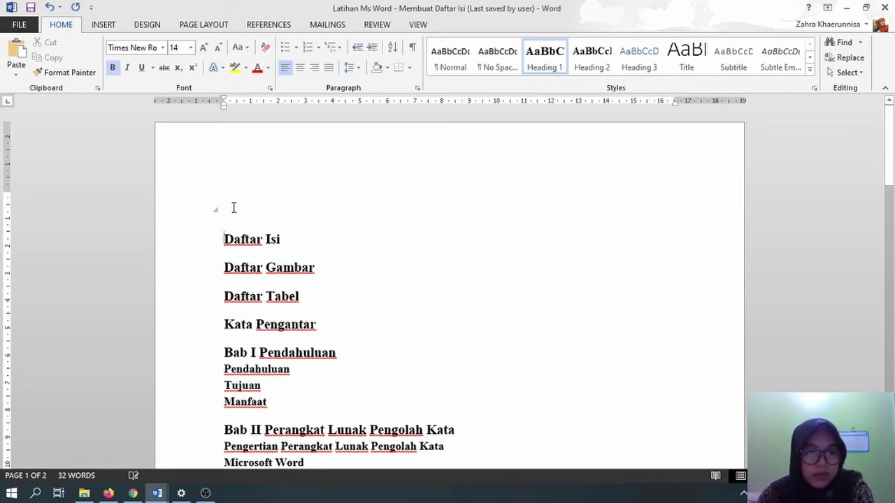
click(228, 207)
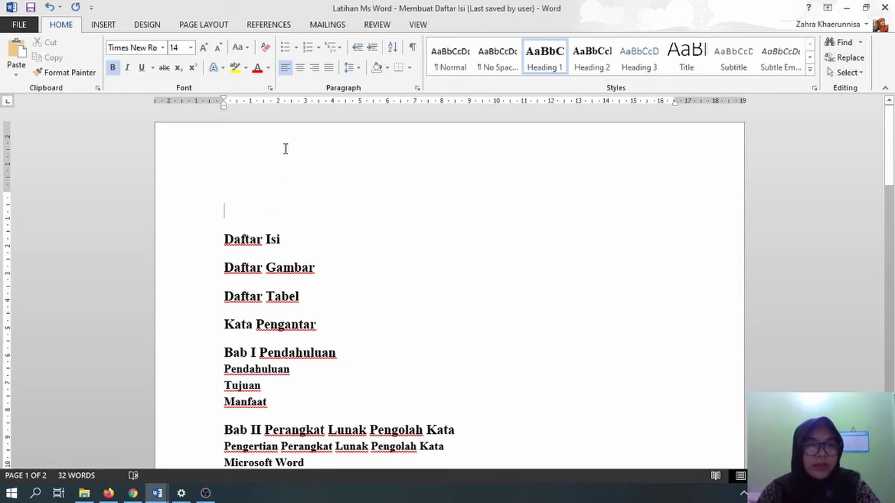
- Insert an Automatic Table 1 table of contents on the empty line above "Daftar Isi"
click(269, 25)
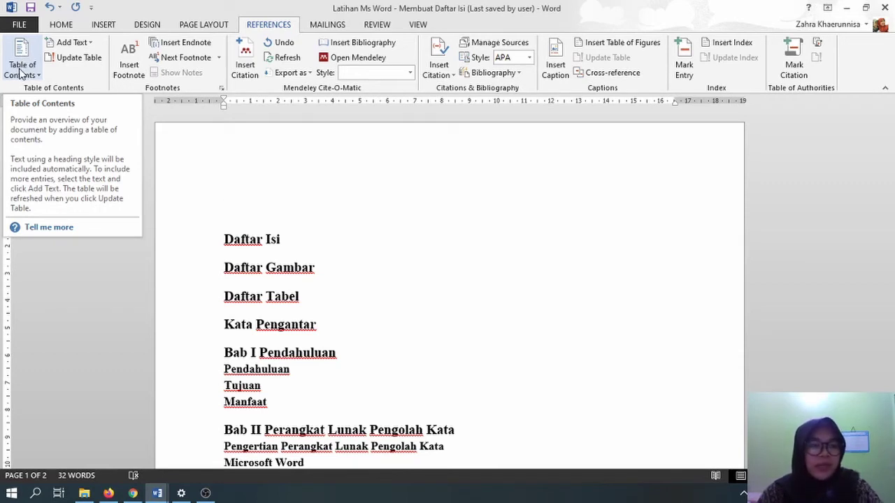
click(20, 72)
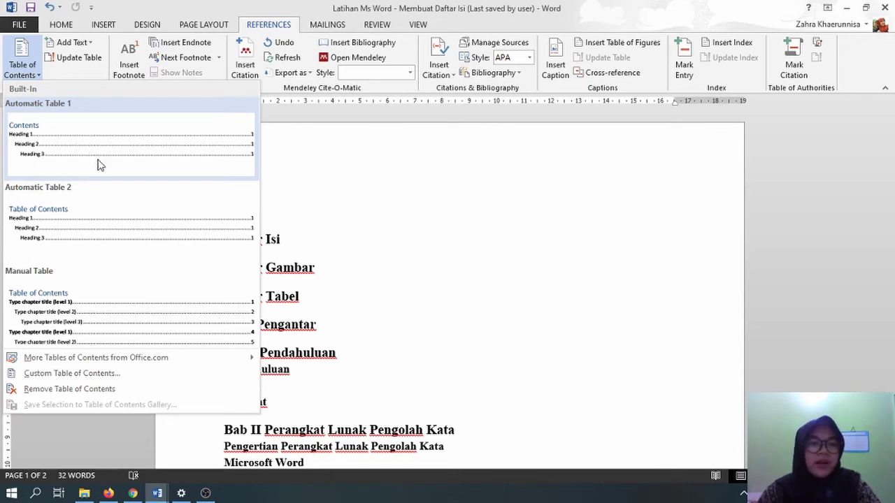
click(137, 138)
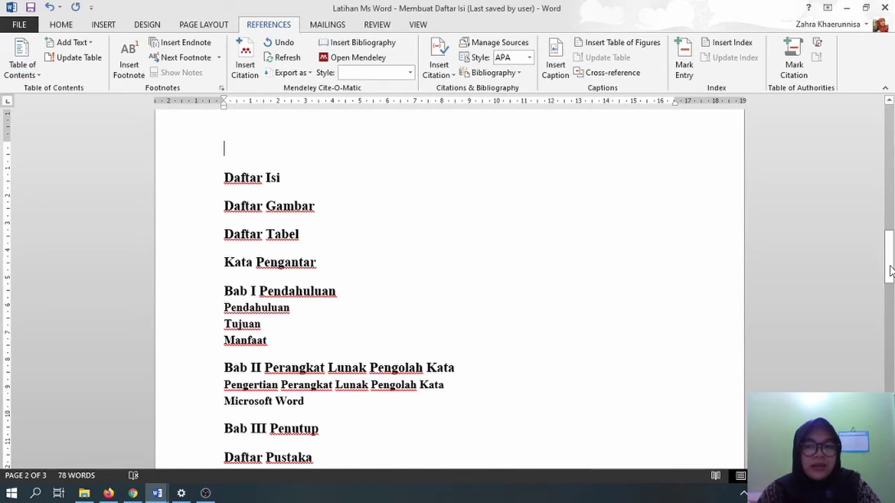
- Examine the table of contents on the first page, including its heading, title and subtitle entries, and page numbers
drag(890, 271, 892, 121)
click(535, 246)
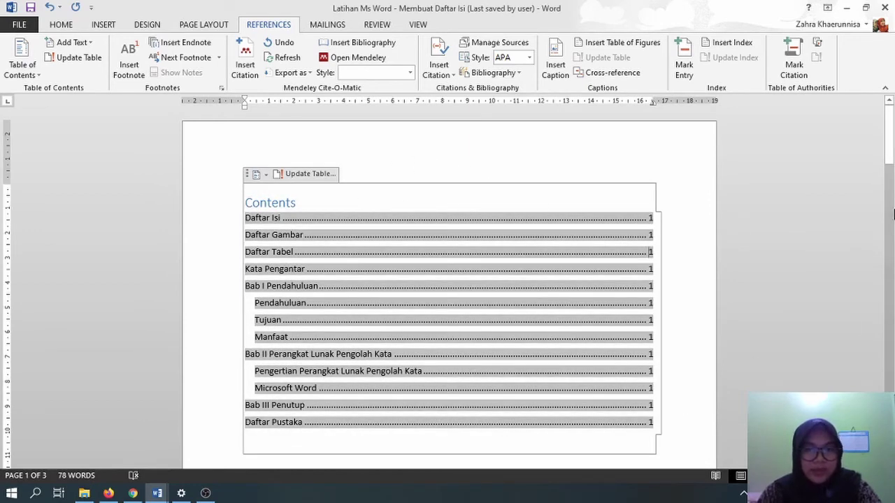
scroll(508, 324, down, 3)
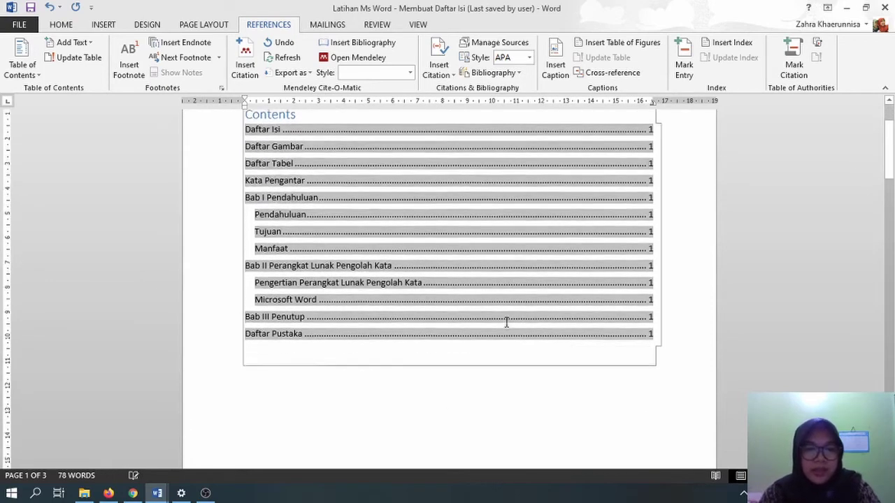
scroll(507, 324, down, 4)
scroll(513, 314, up, 4)
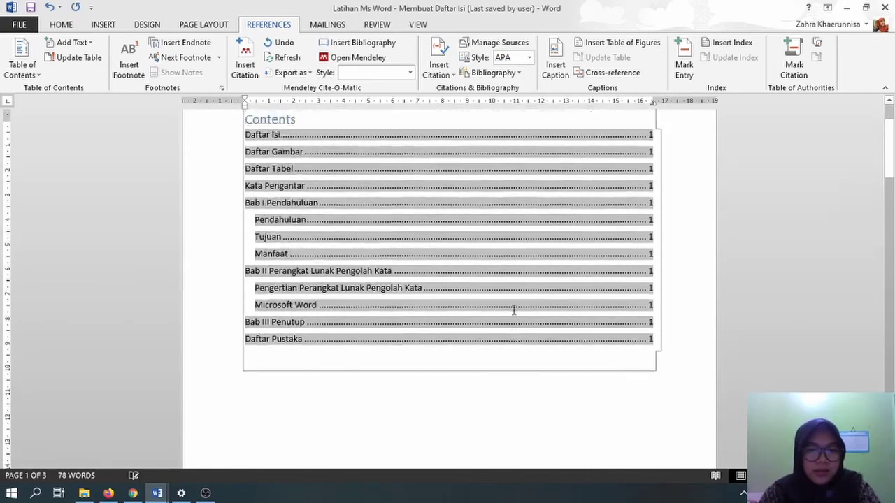
scroll(513, 310, up, 2)
click(357, 174)
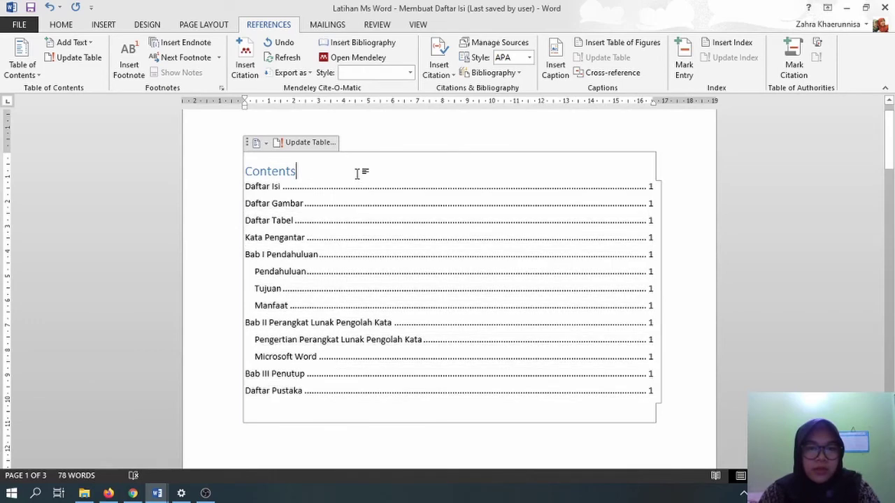
click(366, 225)
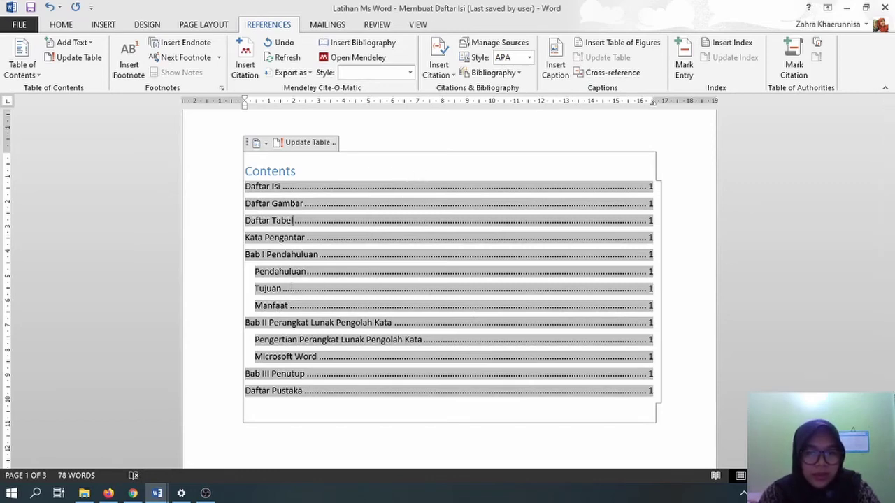
drag(820, 477, 824, 476)
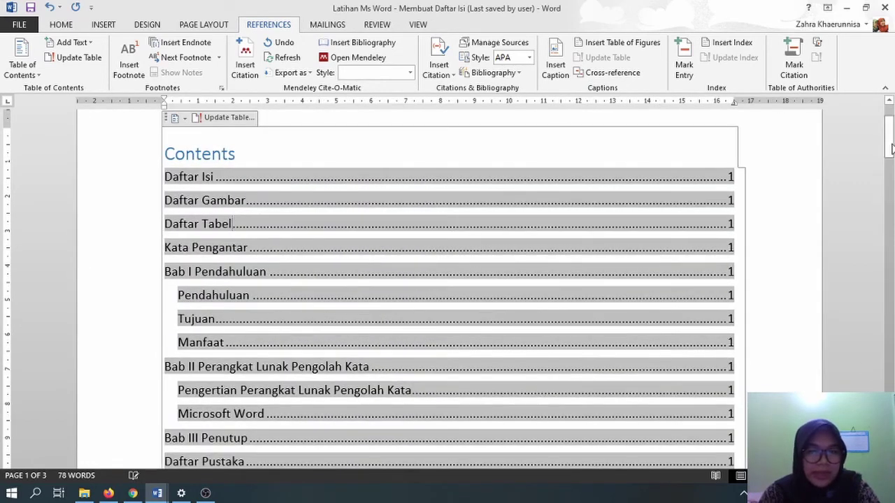
- Delete the "Contents" heading above the table of contents entries on the first page
drag(892, 149, 892, 155)
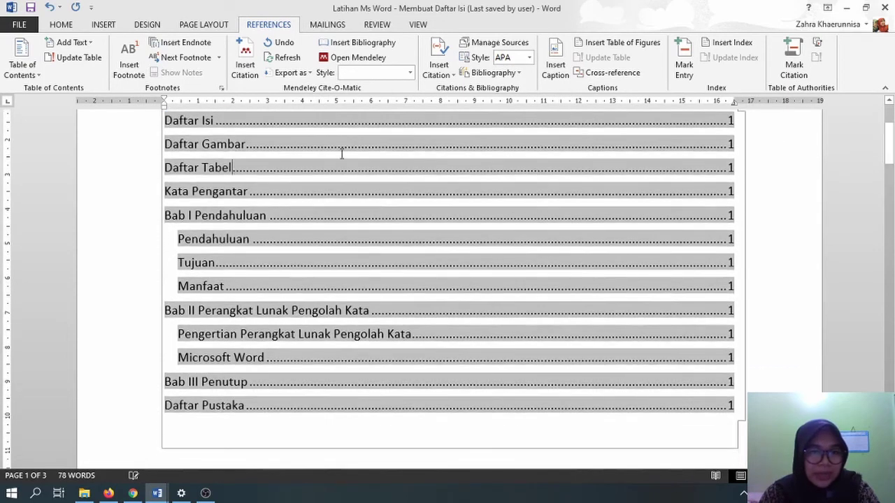
scroll(269, 186, up, 1)
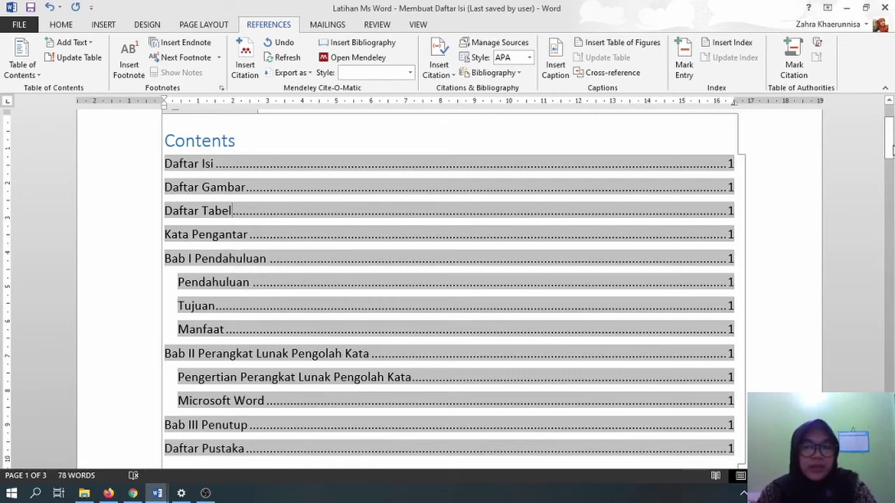
mouse_move(892, 147)
mouse_down()
mouse_move(892, 156)
mouse_move(891, 144)
mouse_up()
drag(823, 476, 820, 476)
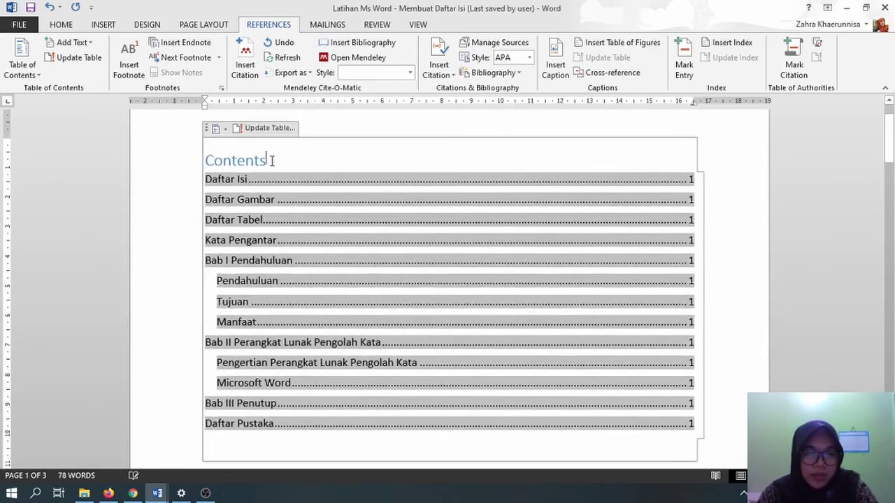
drag(269, 161, 205, 165)
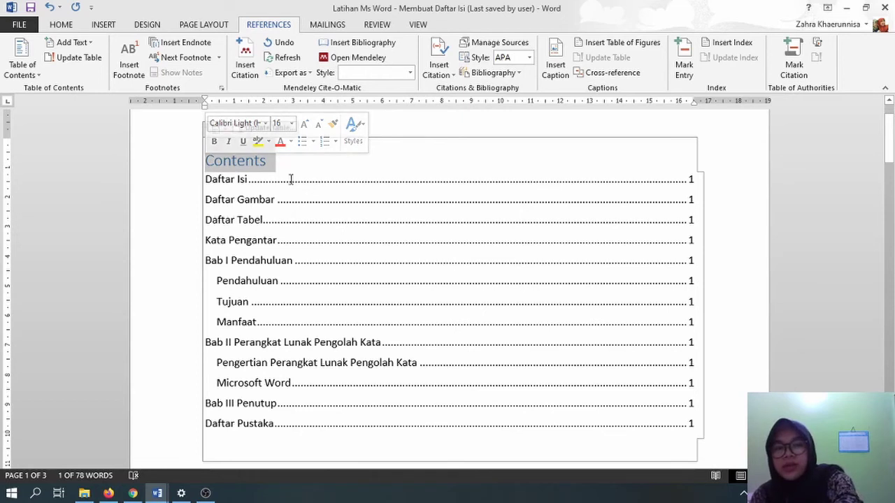
key(Delete)
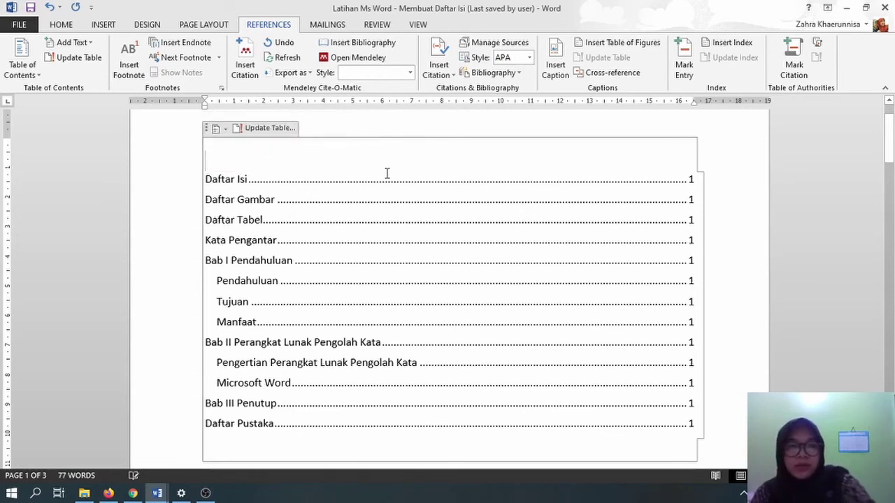
- Update the table of contents using the option to update page numbers only
mouse_move(892, 137)
mouse_down()
mouse_move(881, 319)
mouse_move(890, 119)
mouse_move(888, 336)
mouse_move(891, 126)
mouse_move(891, 134)
mouse_up()
click(260, 241)
click(673, 214)
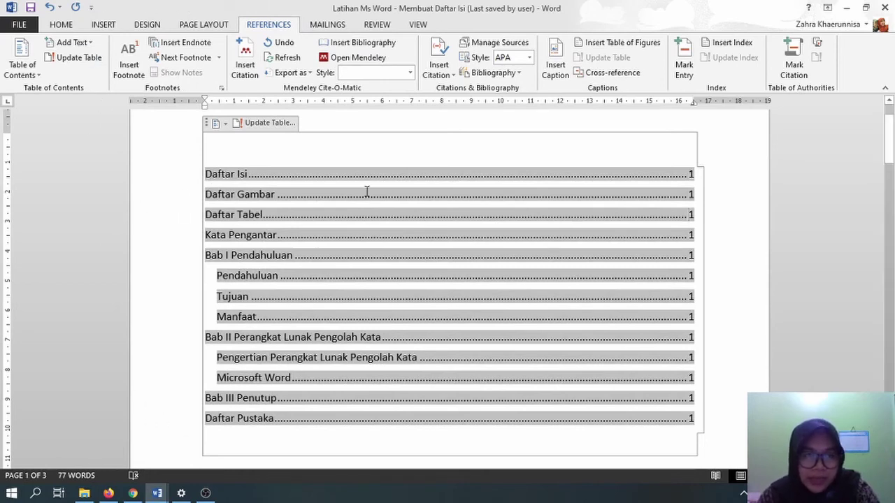
click(257, 125)
mouse_move(465, 179)
mouse_down()
mouse_move(464, 165)
mouse_move(474, 167)
mouse_up()
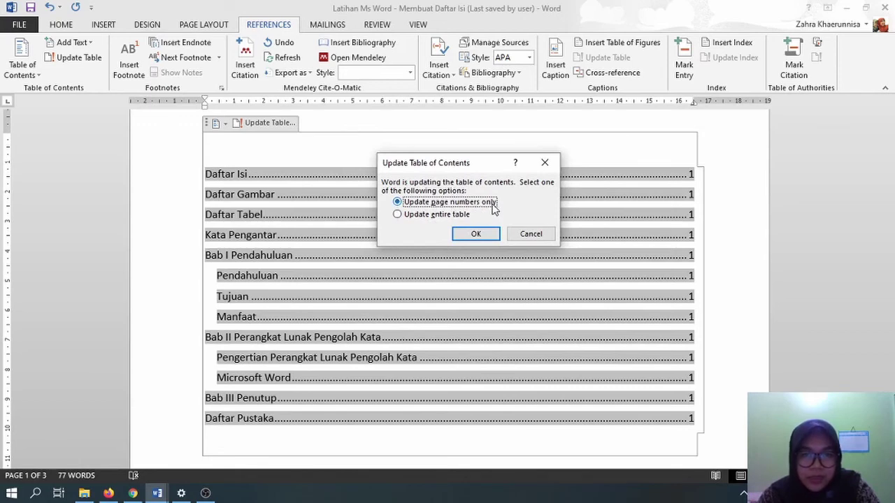
click(400, 216)
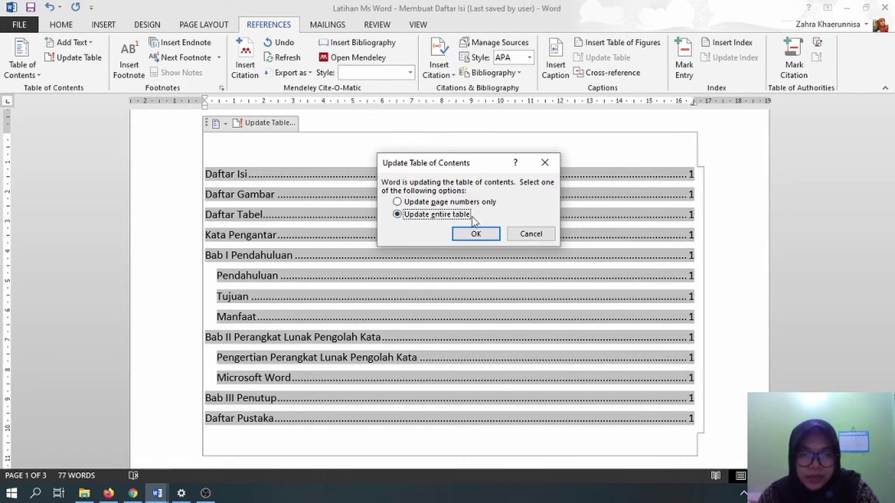
click(431, 204)
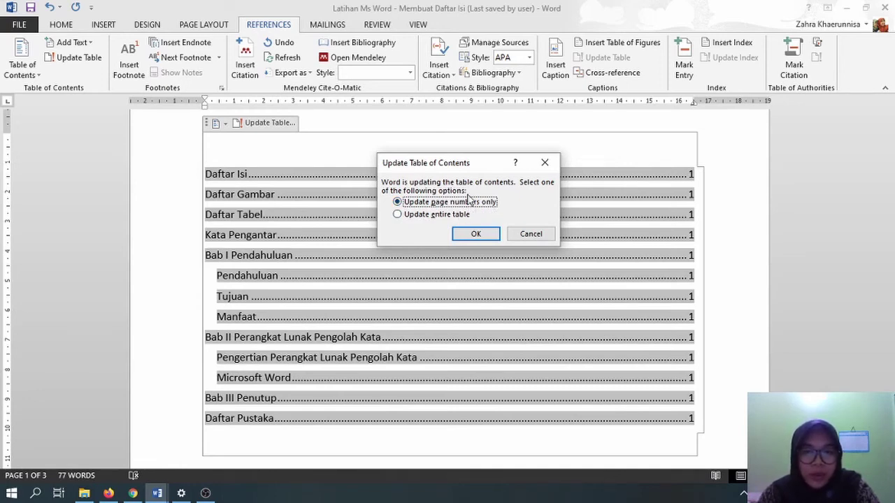
click(419, 219)
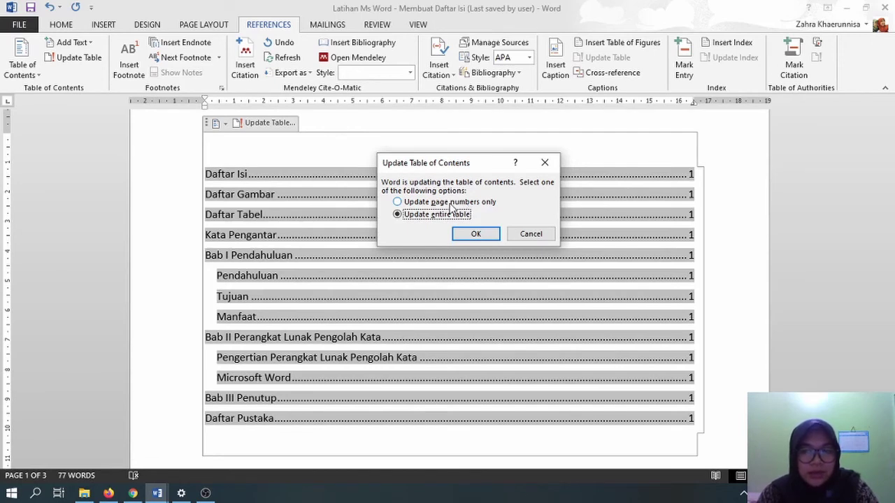
click(397, 202)
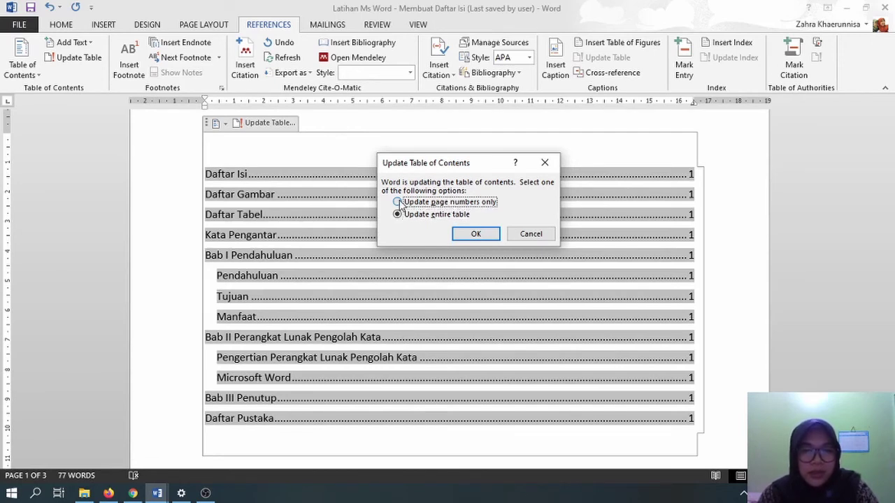
click(478, 235)
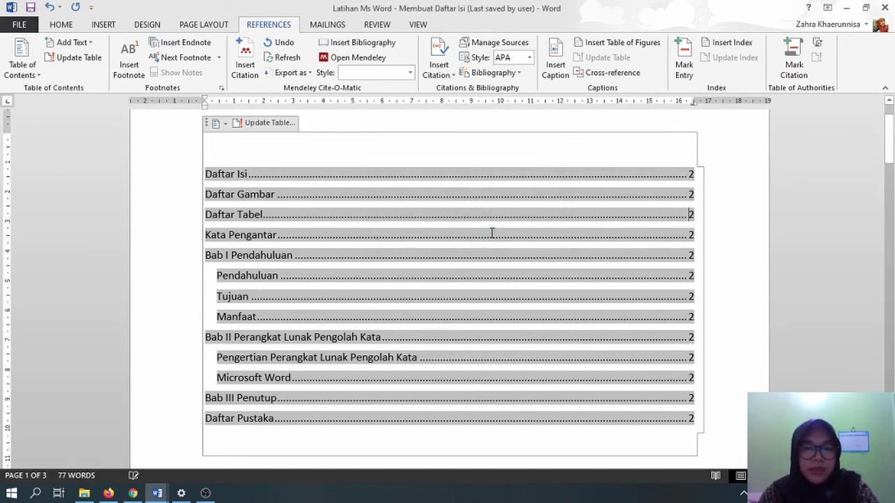
- Compare the updated page numbers in the table of contents with where the headings stand in the document
mouse_move(887, 137)
mouse_down()
mouse_move(887, 149)
mouse_move(886, 137)
mouse_up()
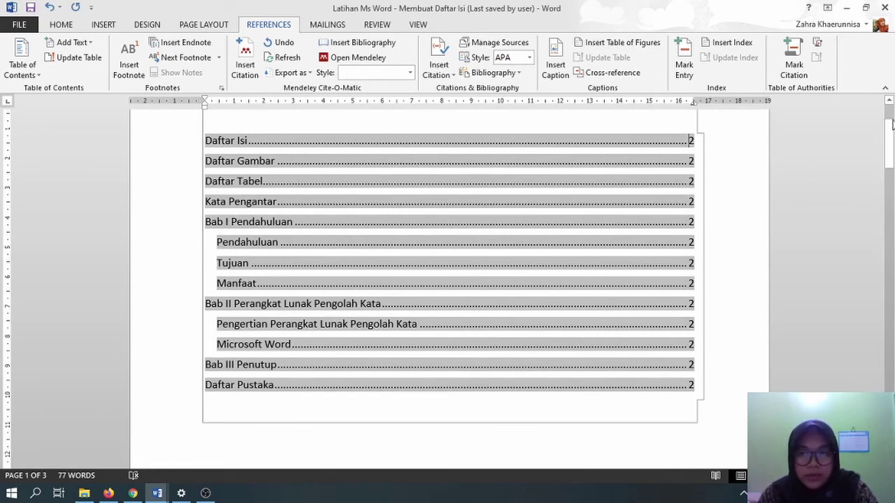
click(891, 137)
drag(891, 137, 891, 242)
scroll(235, 217, down, 1)
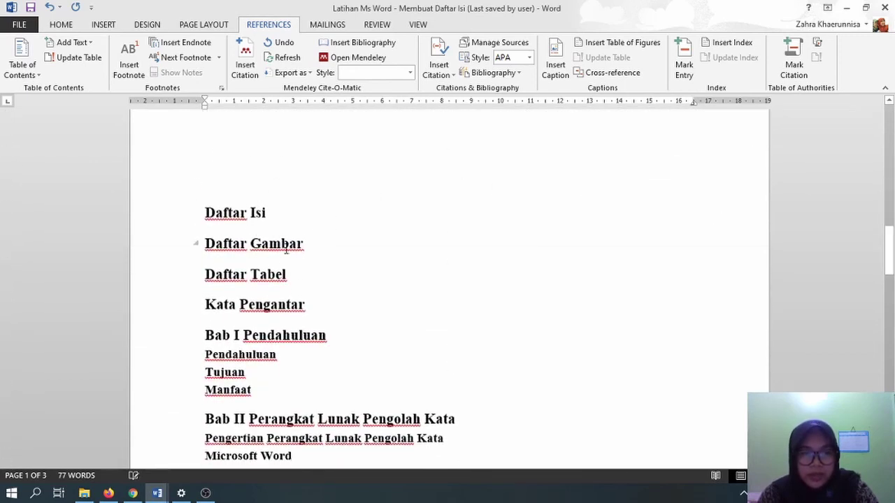
click(891, 241)
drag(890, 241, 893, 120)
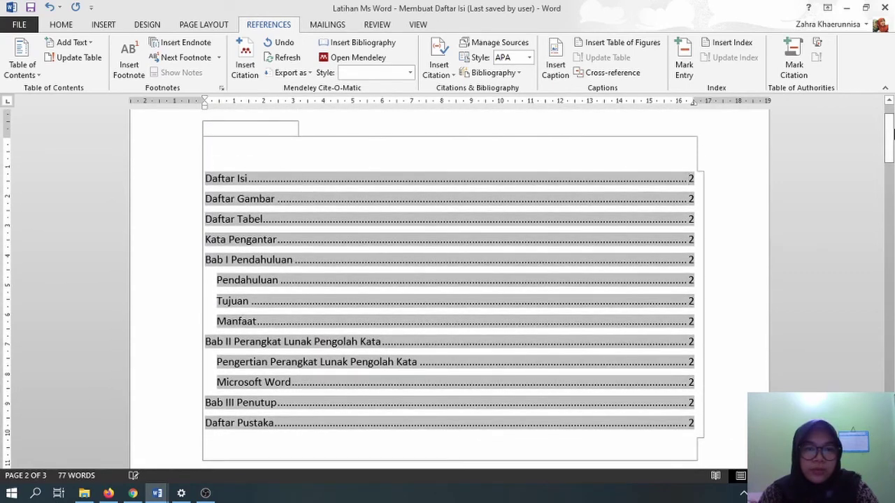
- Format the whole table of contents in Times New Roman at size 12, without bold
click(473, 156)
drag(216, 154, 686, 445)
click(61, 24)
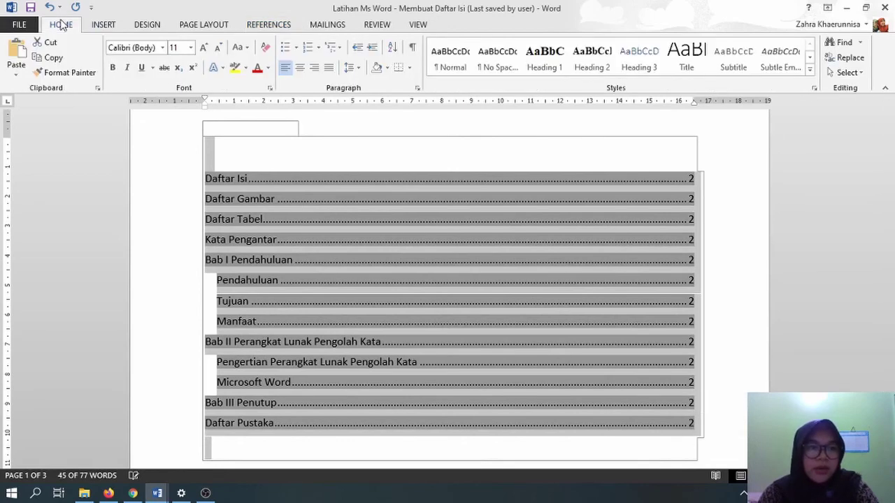
click(162, 47)
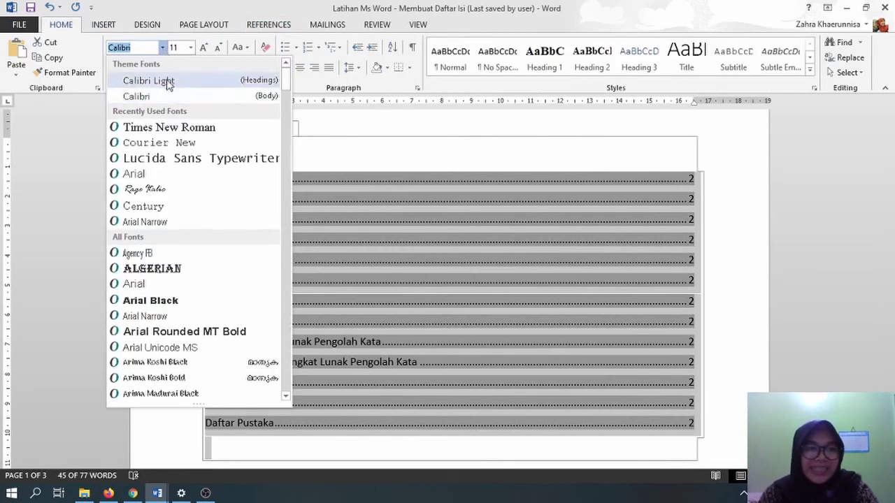
click(176, 128)
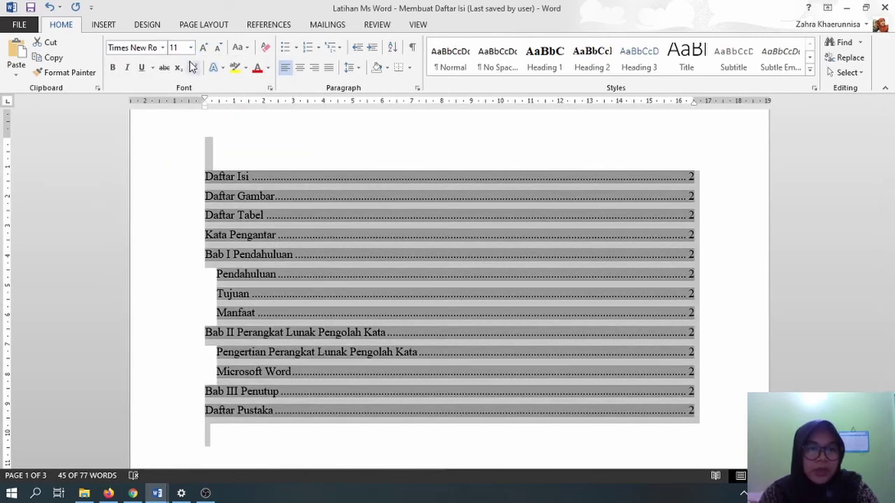
click(190, 47)
click(176, 113)
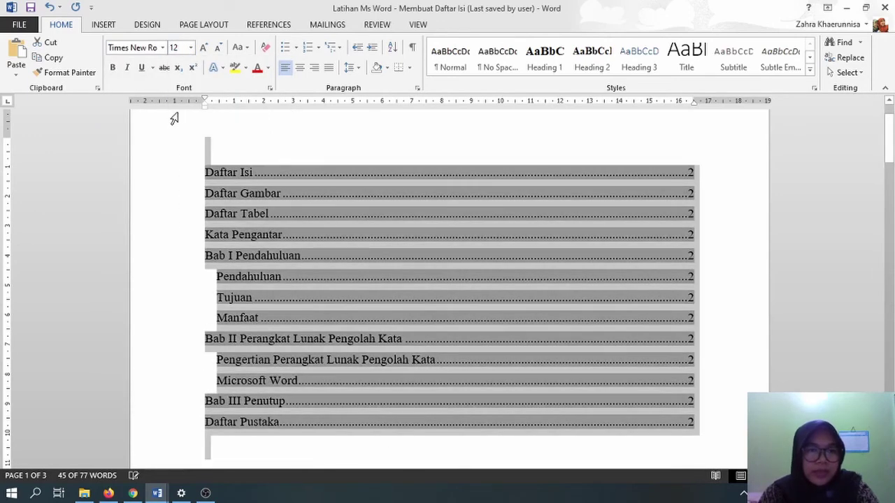
click(113, 68)
click(113, 68)
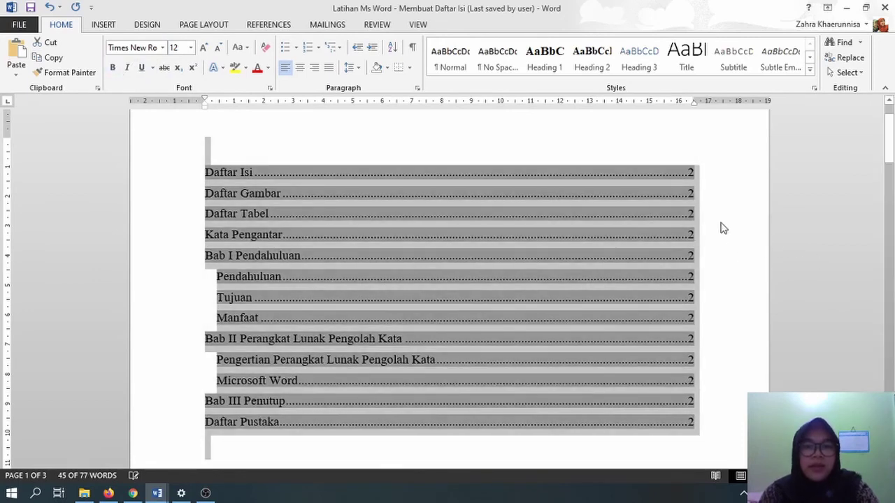
click(702, 206)
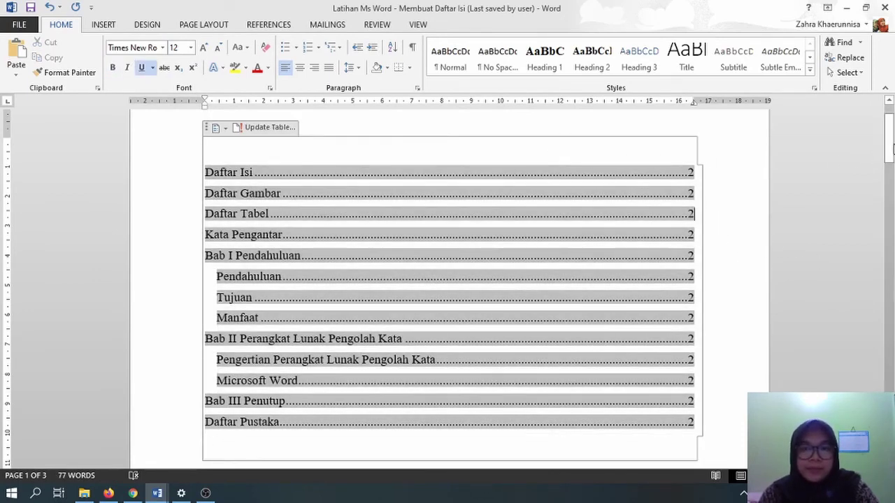
click(616, 152)
- Set the zoom of the table of contents document to 100% and show its Navigation Pane listing the headings
drag(890, 147, 890, 135)
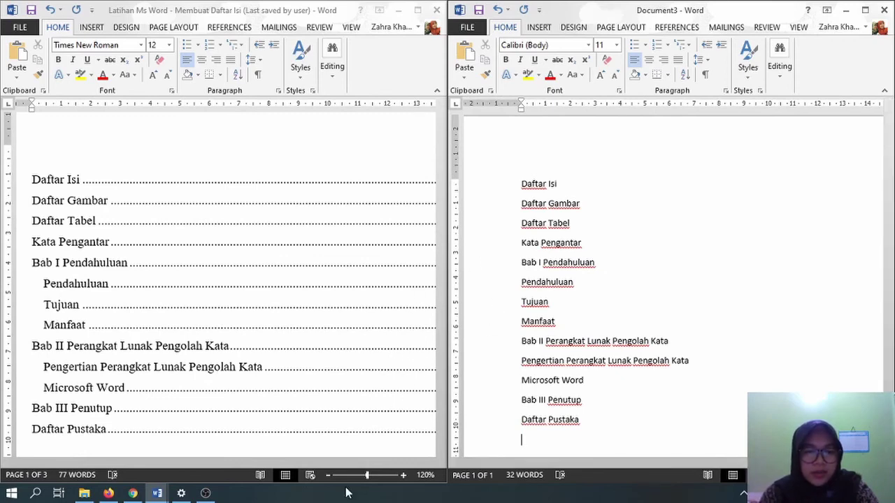
click(326, 479)
click(329, 478)
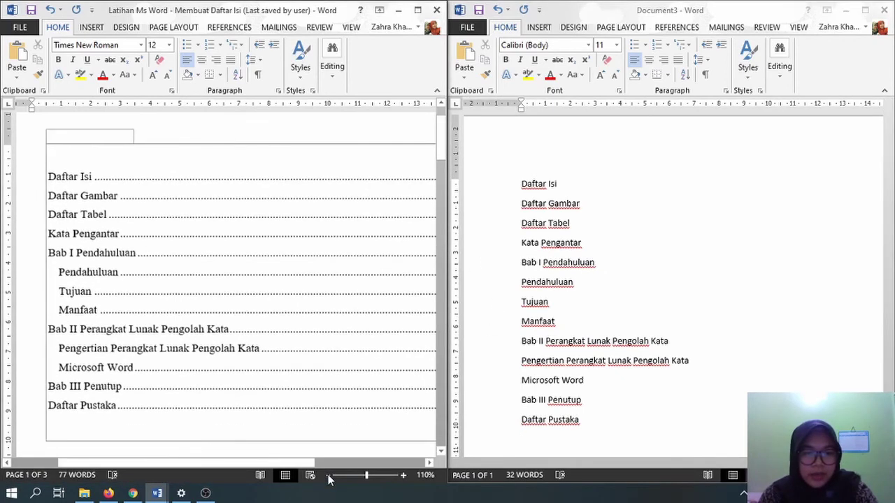
click(329, 478)
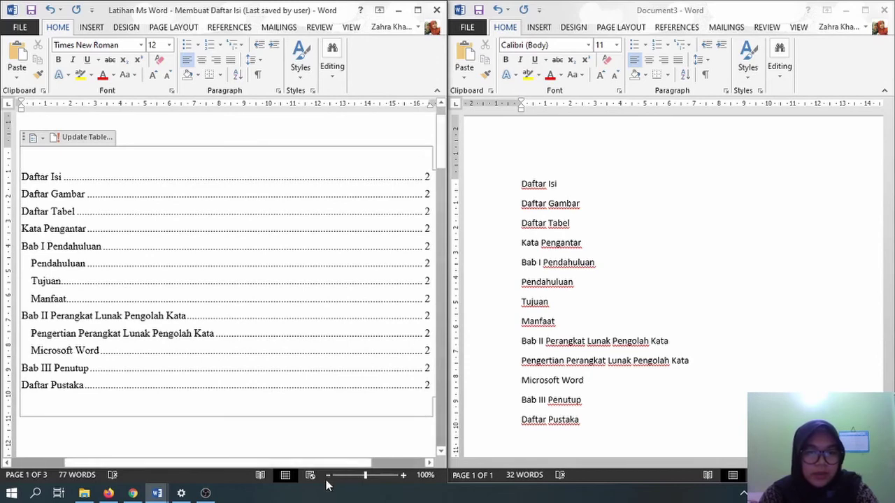
drag(328, 463, 266, 457)
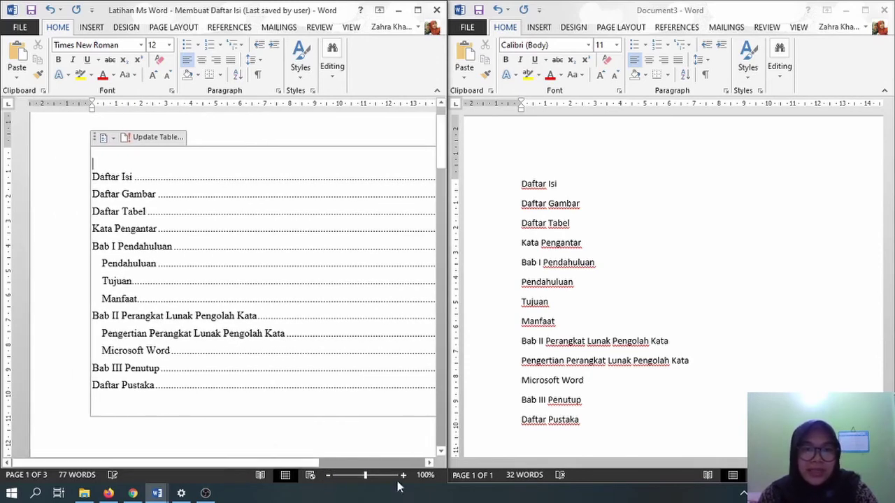
click(353, 30)
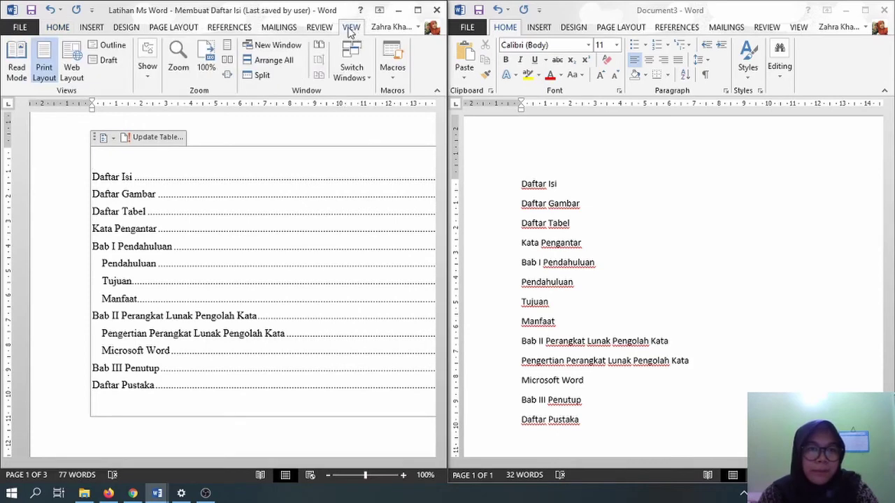
click(146, 83)
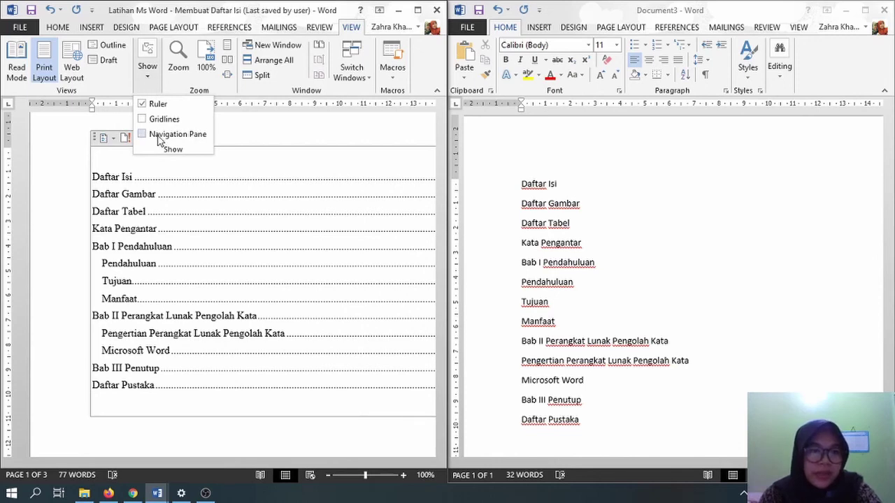
click(154, 137)
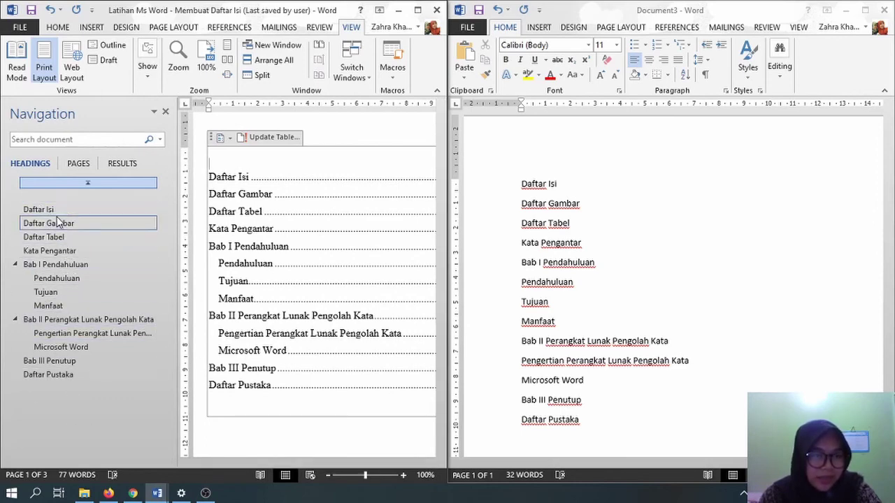
click(88, 186)
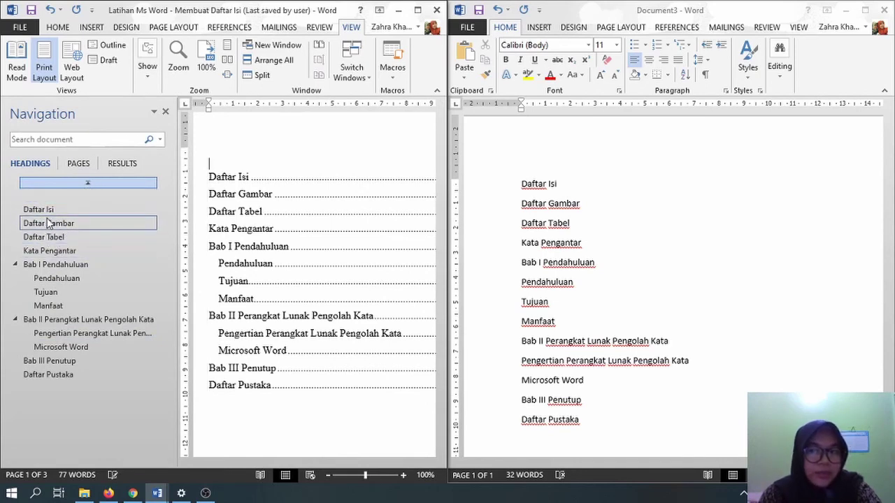
- Show the Navigation Pane in Document3 for comparison, and maximize the window of the table of contents document
click(674, 167)
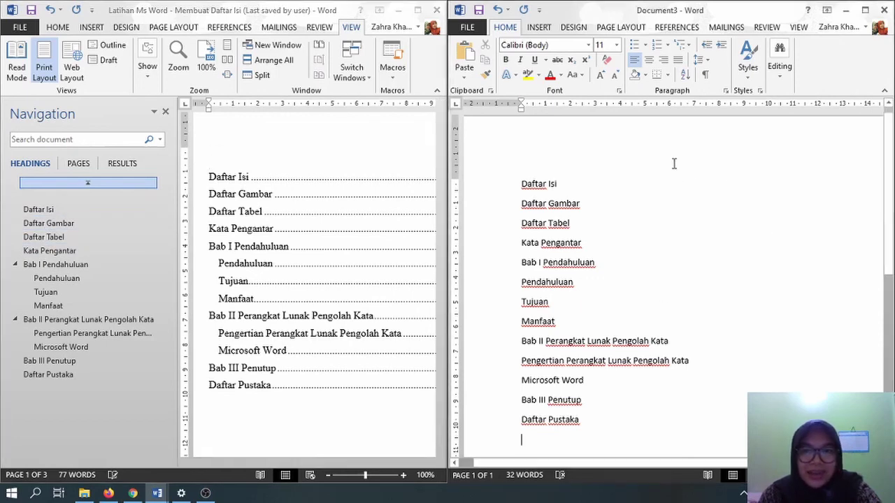
click(798, 28)
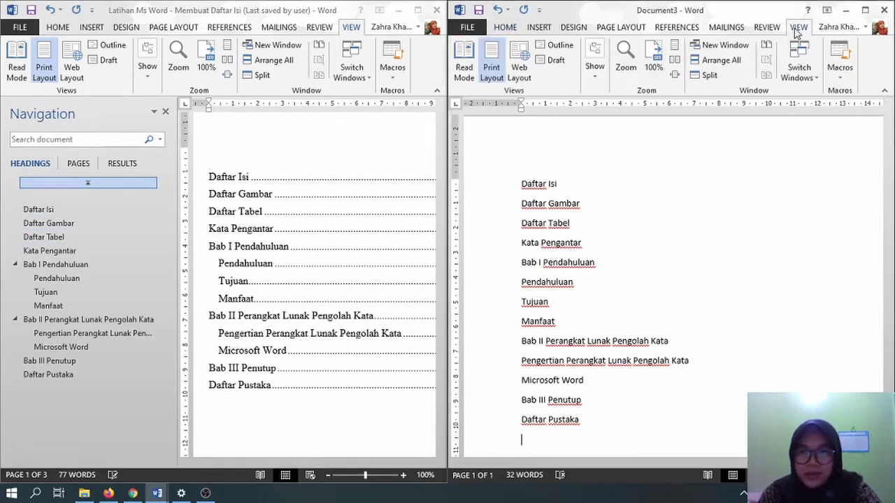
click(600, 78)
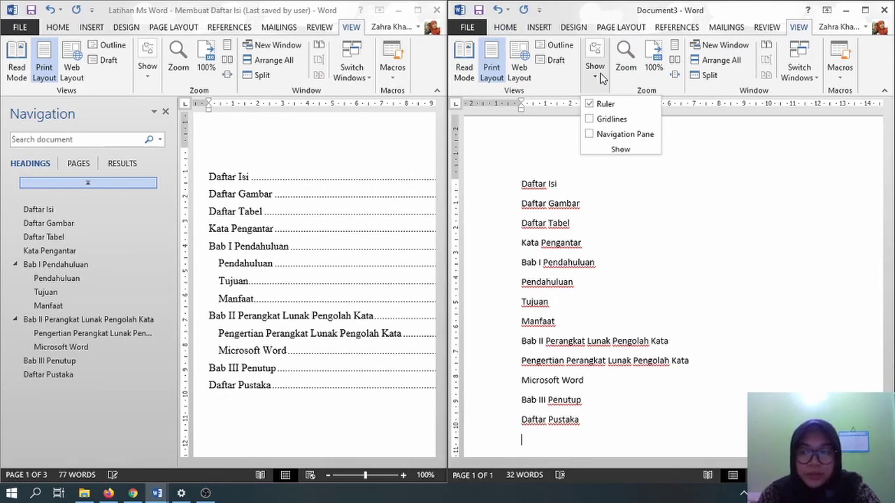
click(591, 134)
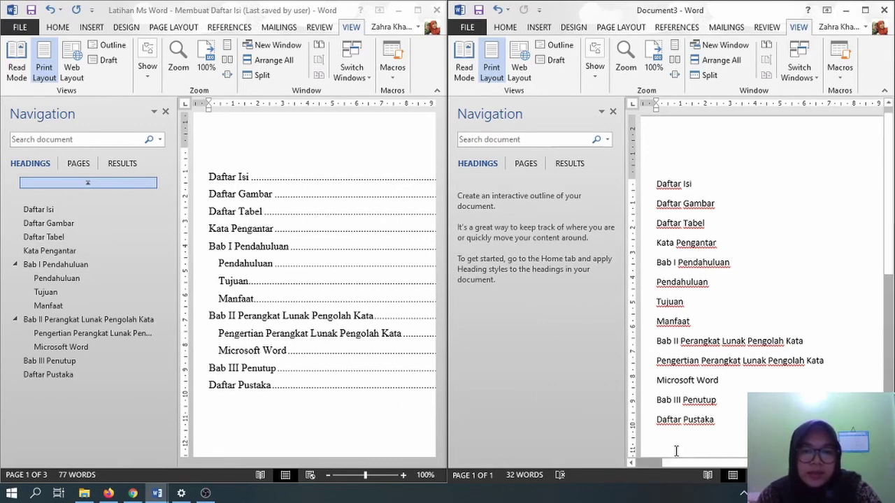
drag(671, 465, 762, 467)
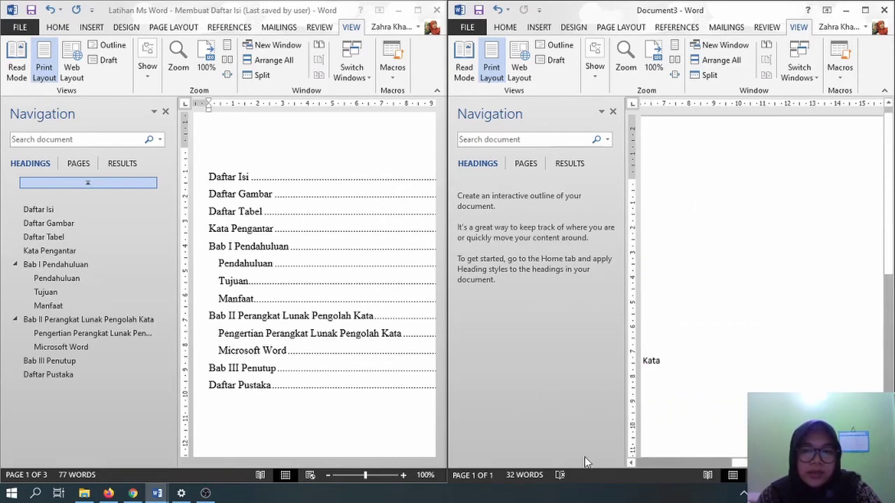
click(396, 437)
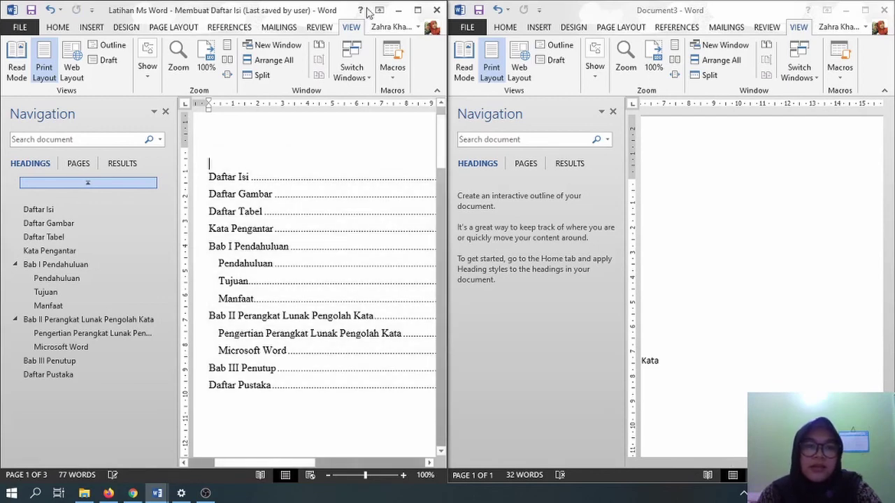
click(418, 11)
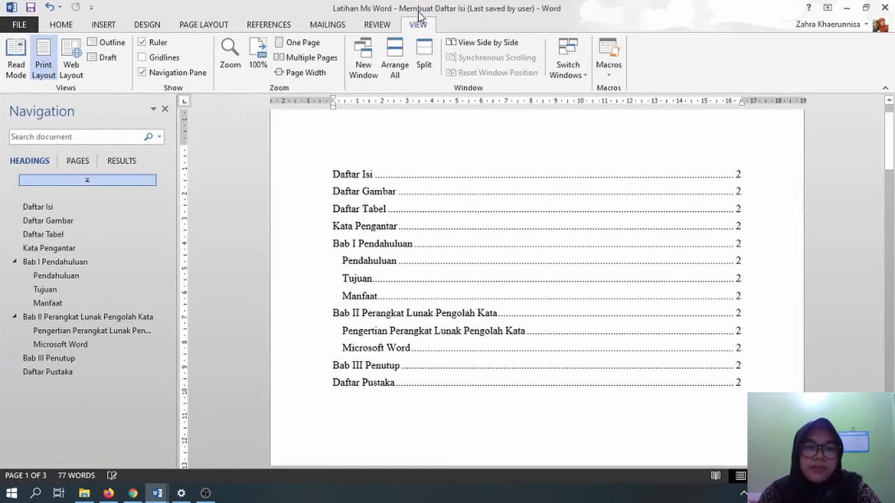